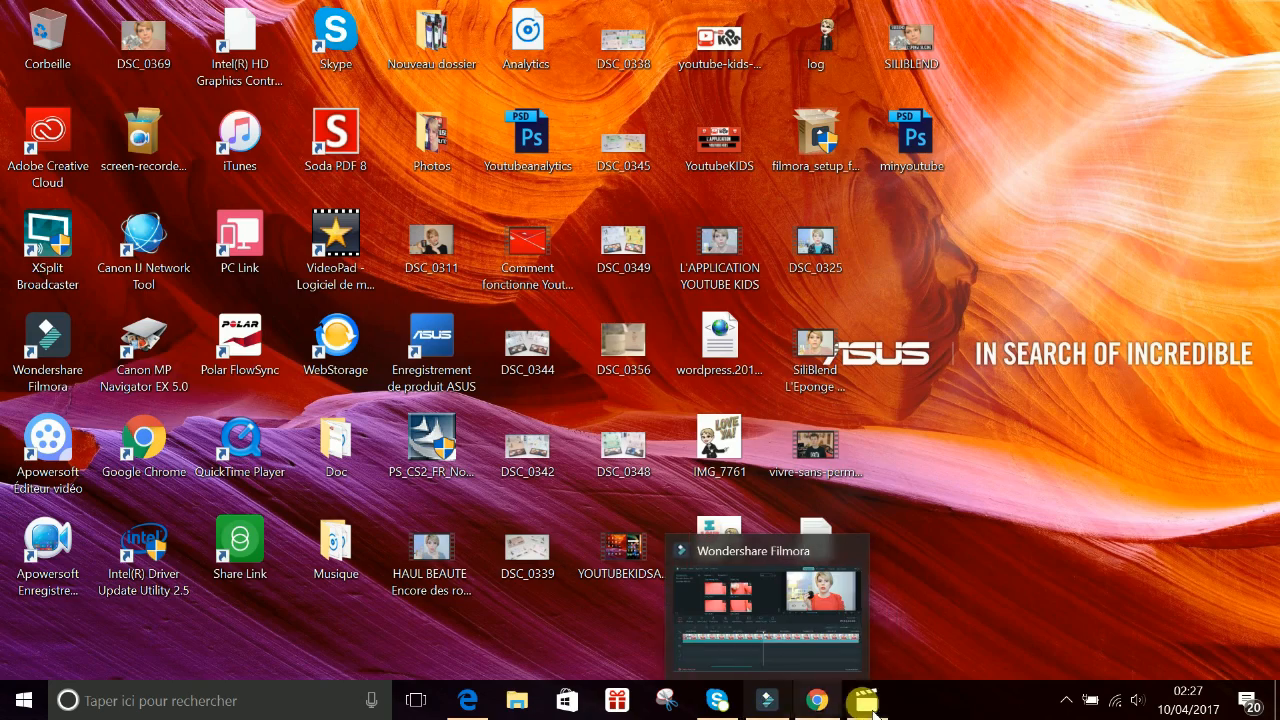
Switch to Films et TV, review the SiliBlend video around the 50-second mark, pause it and put the player away.
click(866, 700)
drag(131, 591, 110, 591)
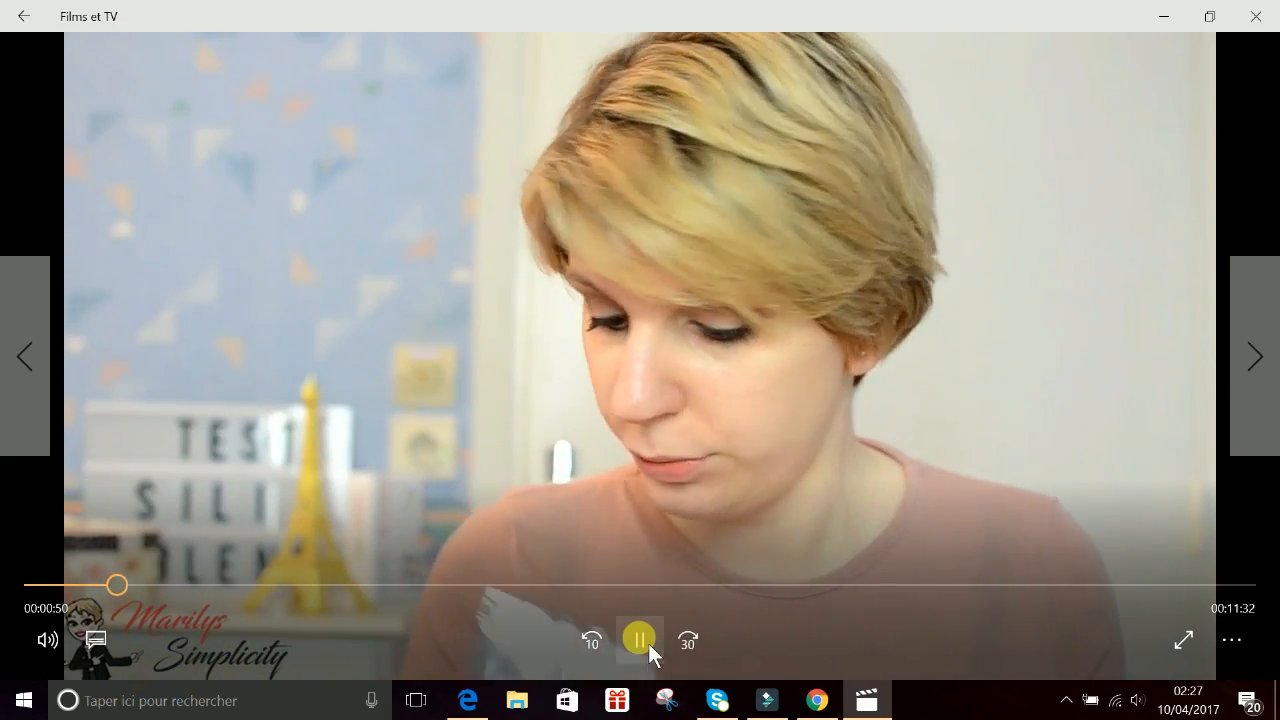
click(651, 646)
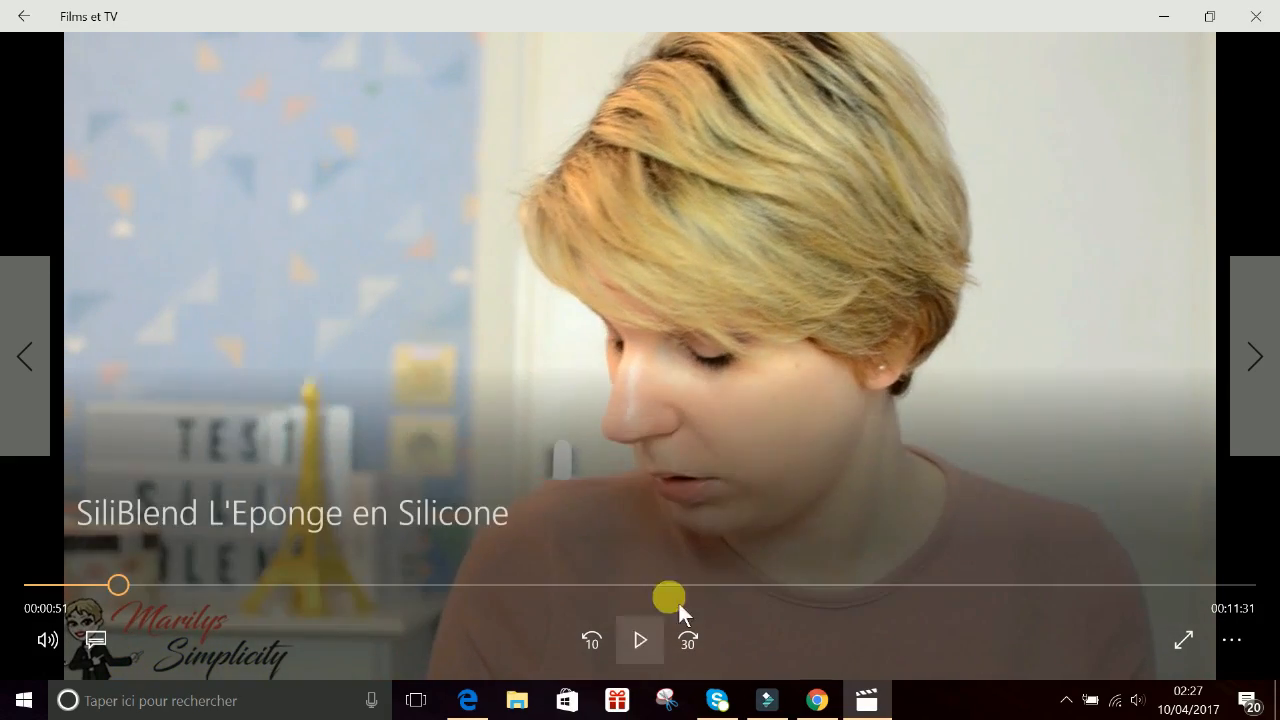
click(1165, 17)
Switch to Wondershare Filmora and split the DSC_0295 clip at 00:01:35.14.
click(770, 697)
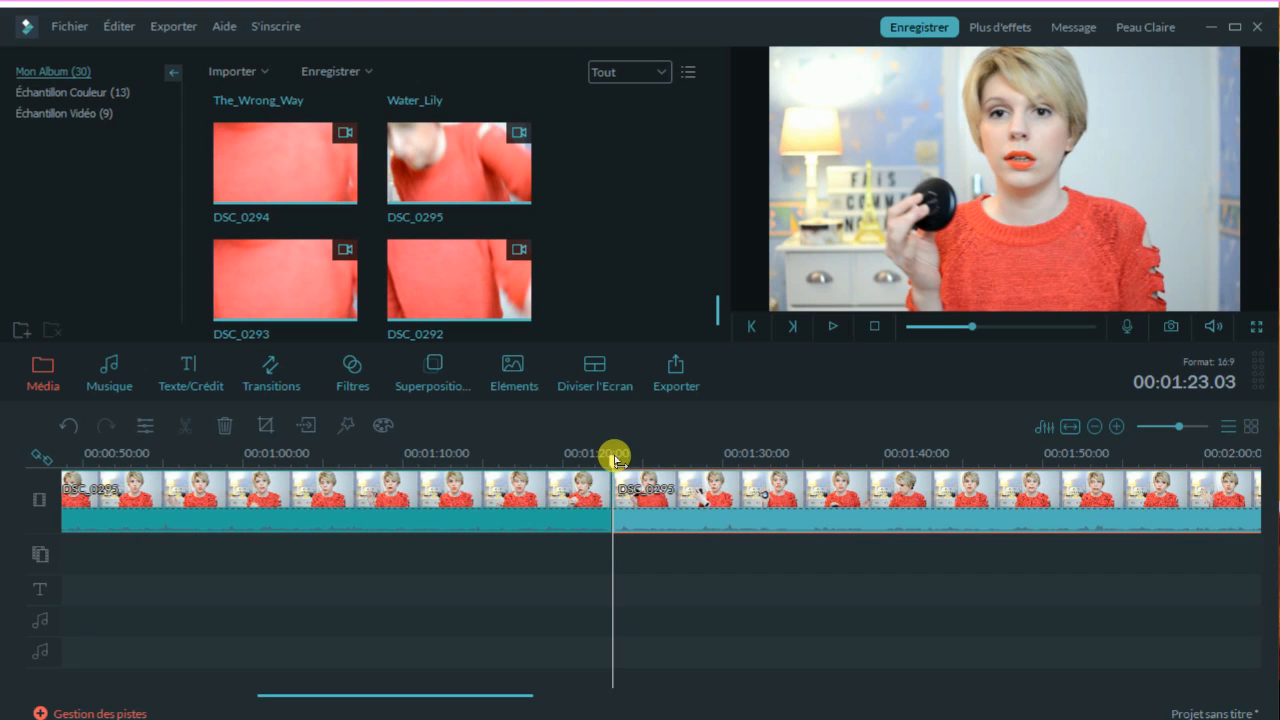
mouse_move(614, 460)
mouse_down()
mouse_move(843, 478)
mouse_move(812, 483)
mouse_up()
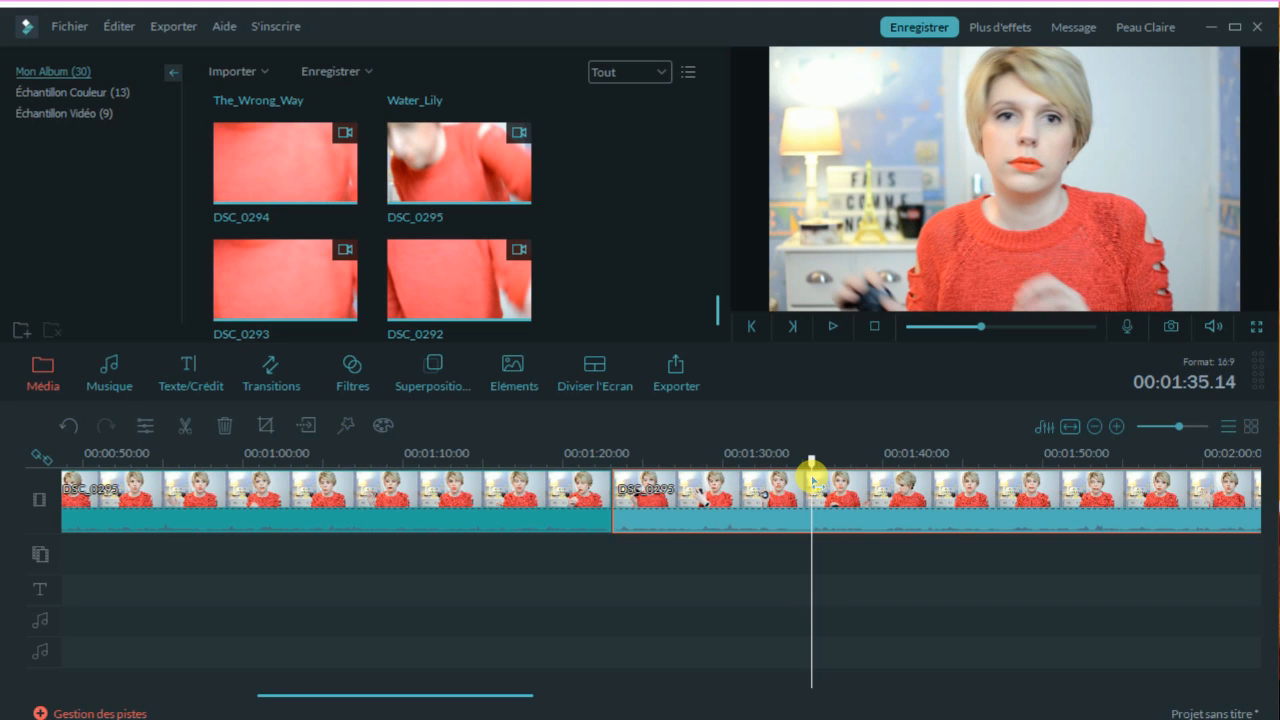
click(192, 432)
Open the Zoom & Panoramique settings for the newly split middle segment and resize its Démarrer frame to about 1833 × 1031.
click(719, 490)
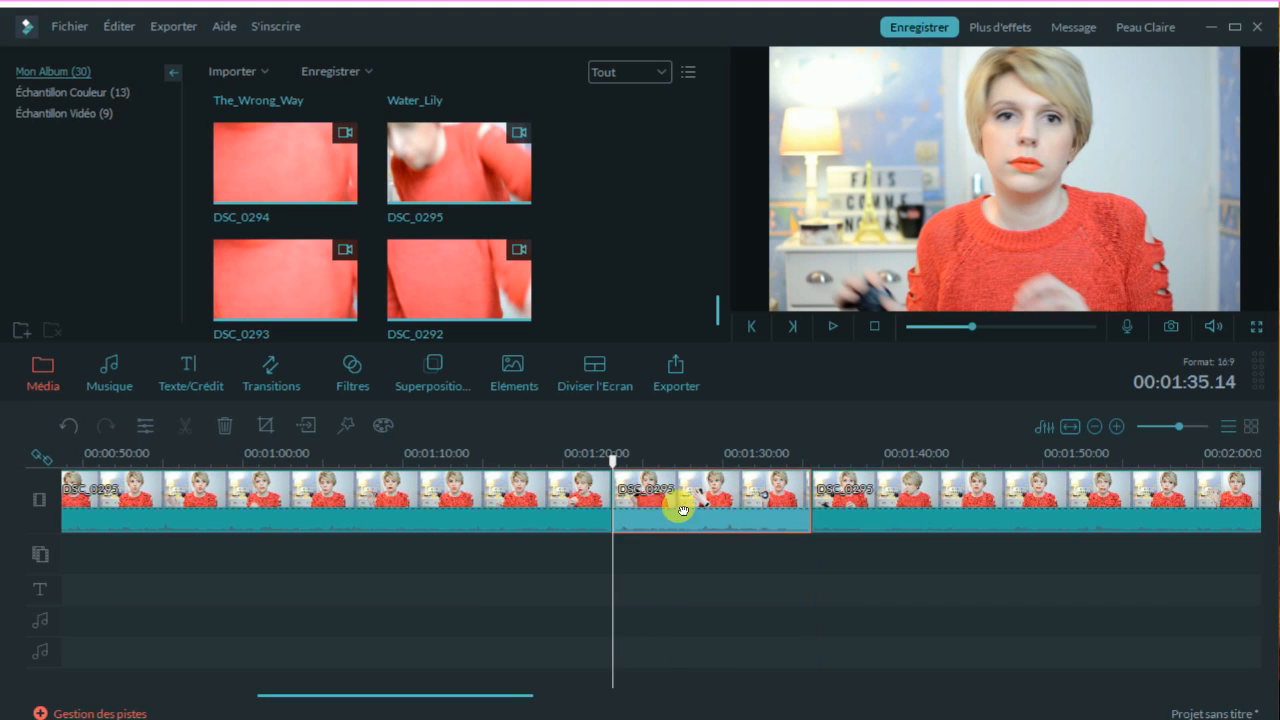
click(277, 427)
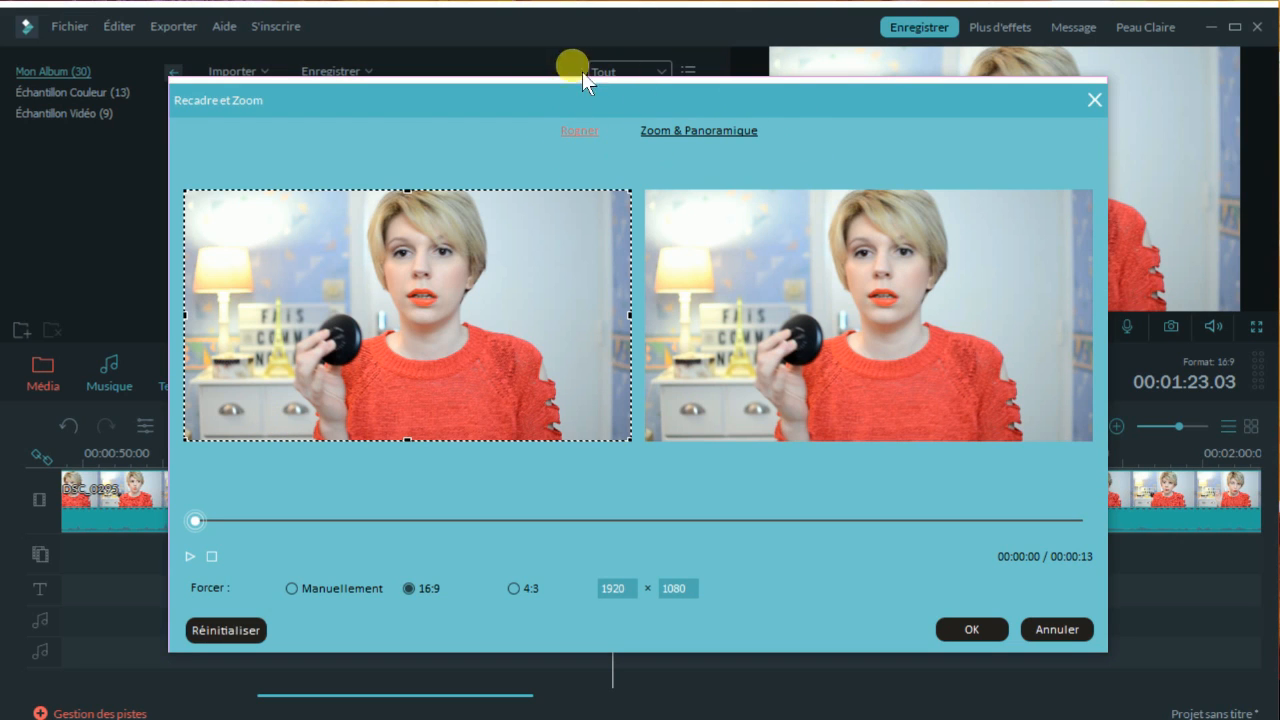
click(724, 138)
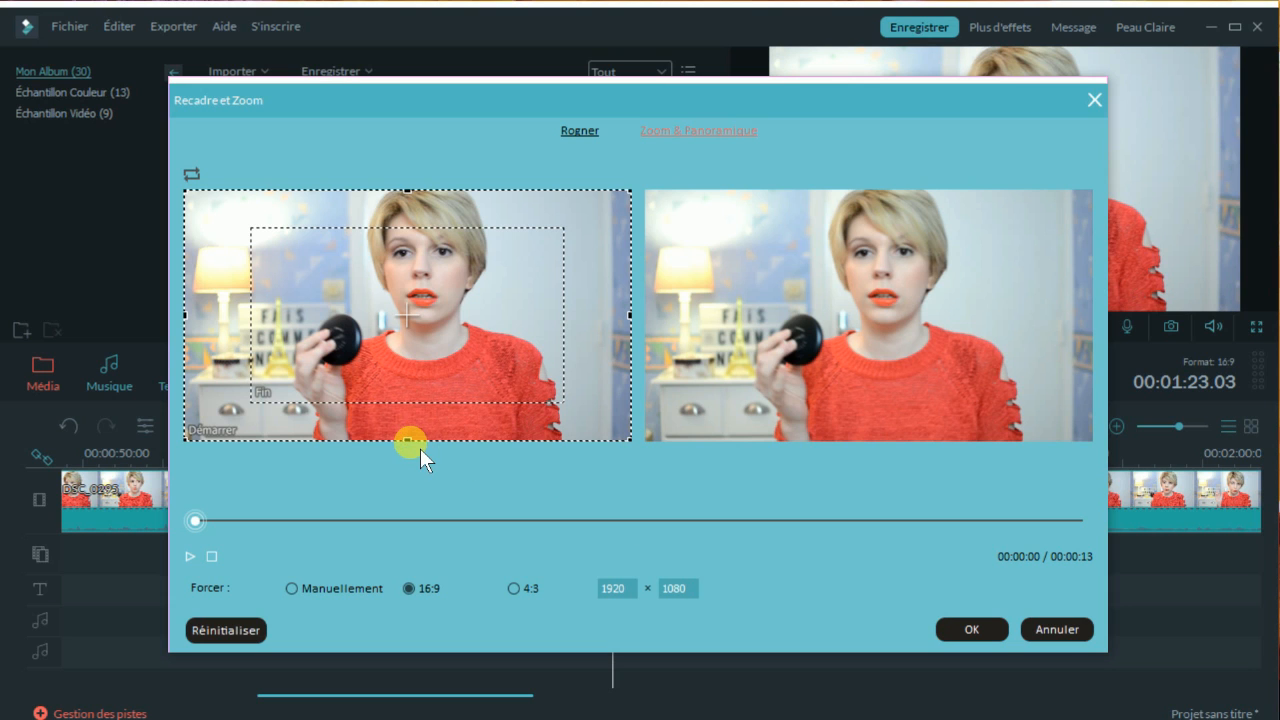
drag(420, 442, 443, 457)
drag(644, 333, 651, 437)
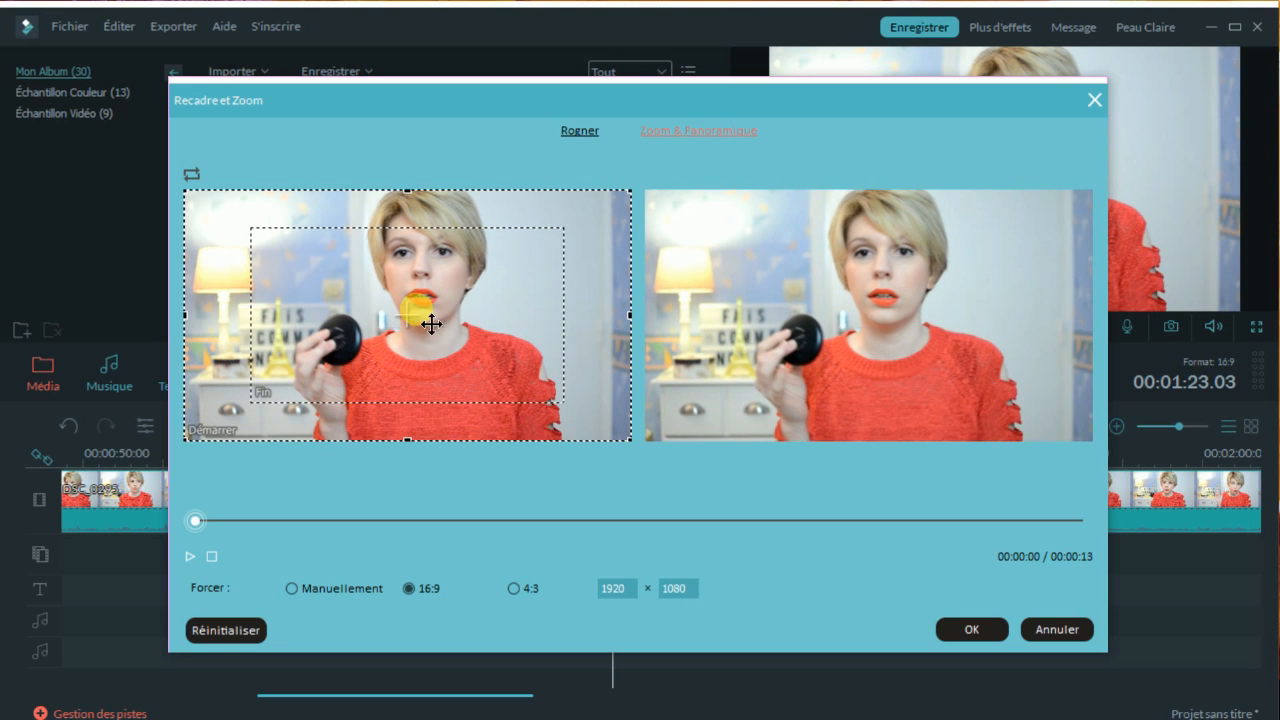
click(373, 309)
mouse_move(408, 283)
mouse_down()
mouse_move(500, 309)
mouse_move(457, 251)
mouse_move(362, 285)
mouse_move(380, 323)
mouse_move(432, 323)
mouse_move(428, 294)
mouse_move(416, 309)
mouse_move(469, 266)
mouse_move(486, 269)
mouse_move(428, 298)
mouse_up()
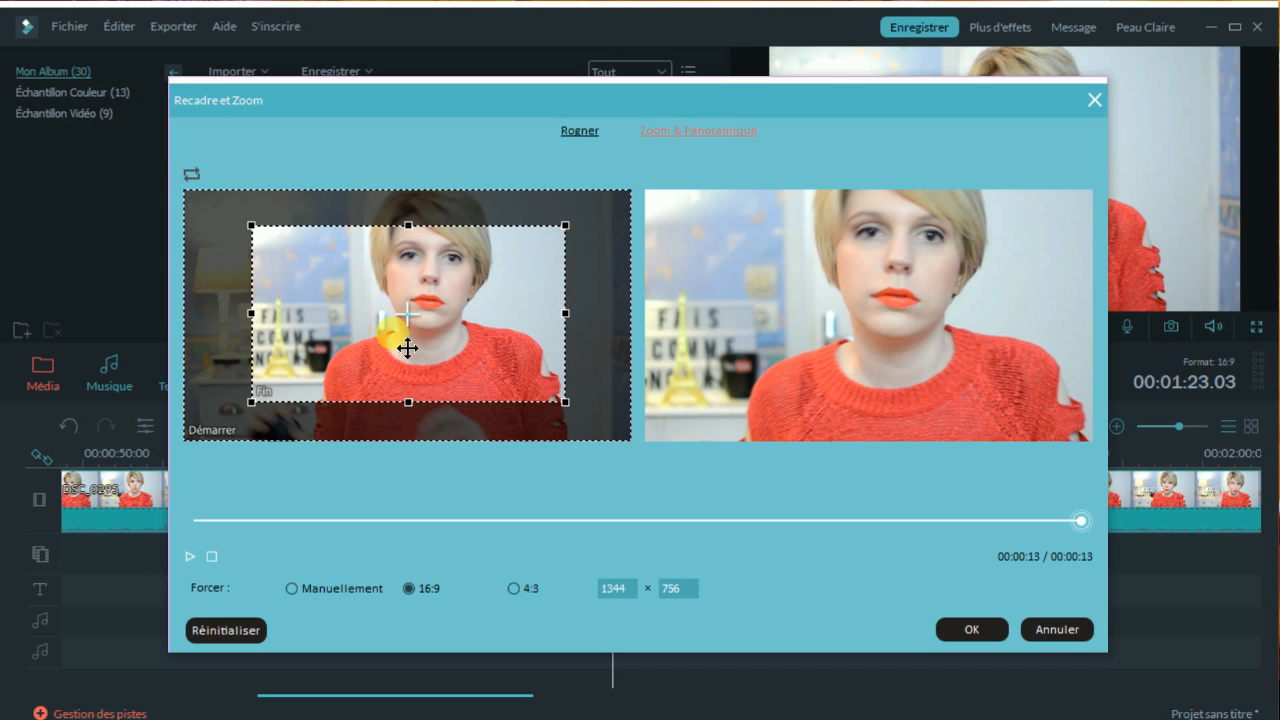
mouse_move(199, 445)
mouse_down()
mouse_move(258, 428)
mouse_move(222, 466)
mouse_move(205, 430)
mouse_up()
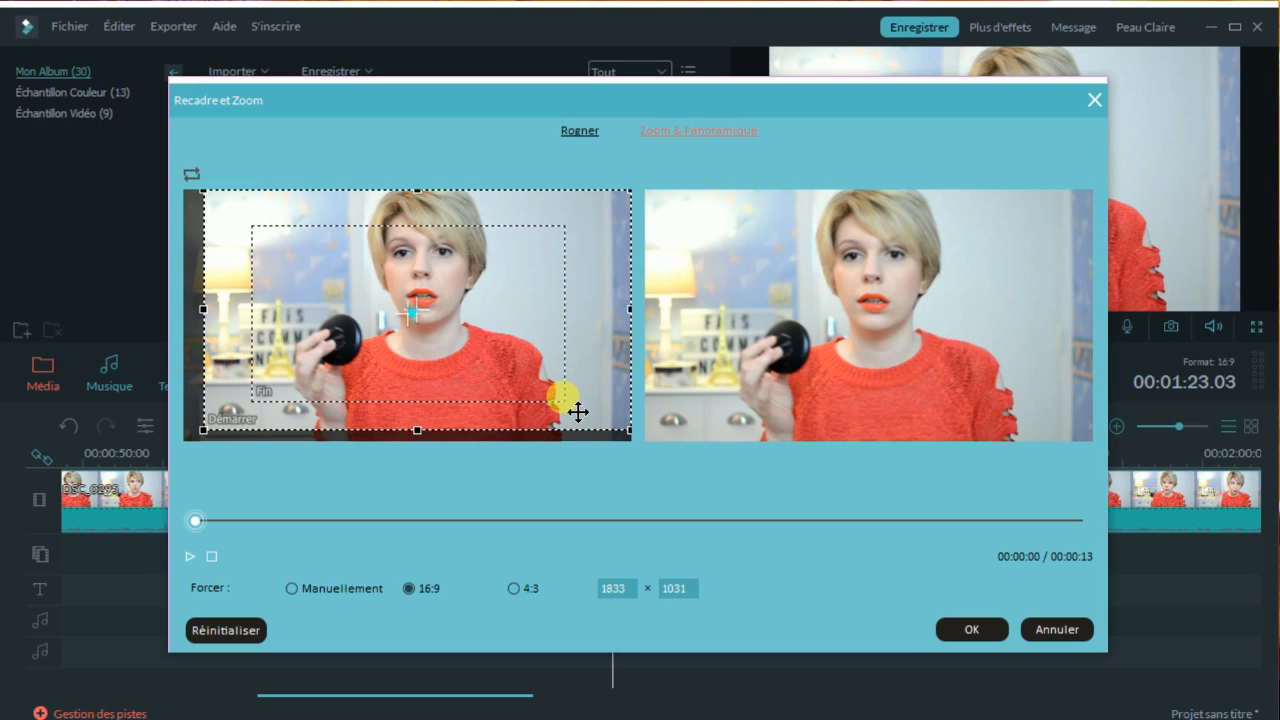
Shrink the Fin frame to about 740 × 416 over the lower-left part of the picture, then preview and apply the zoom.
click(543, 372)
drag(568, 405, 538, 388)
drag(545, 236, 482, 293)
drag(386, 341, 414, 380)
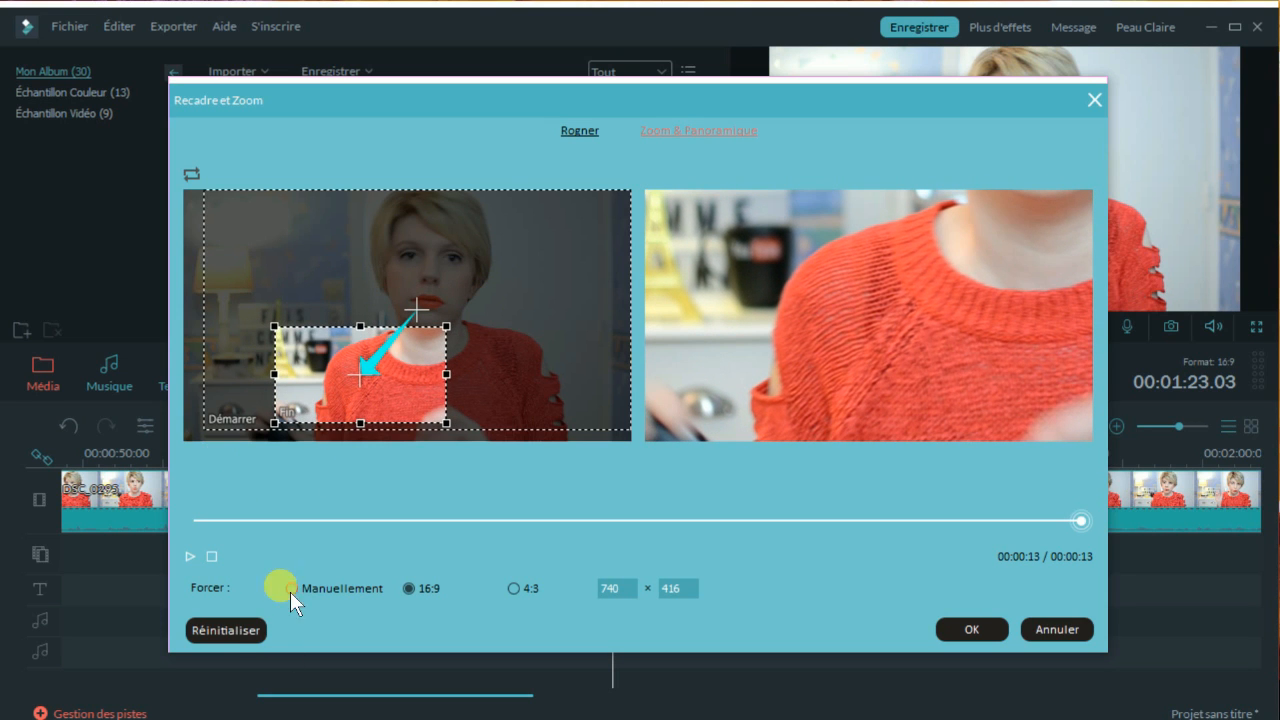
click(199, 560)
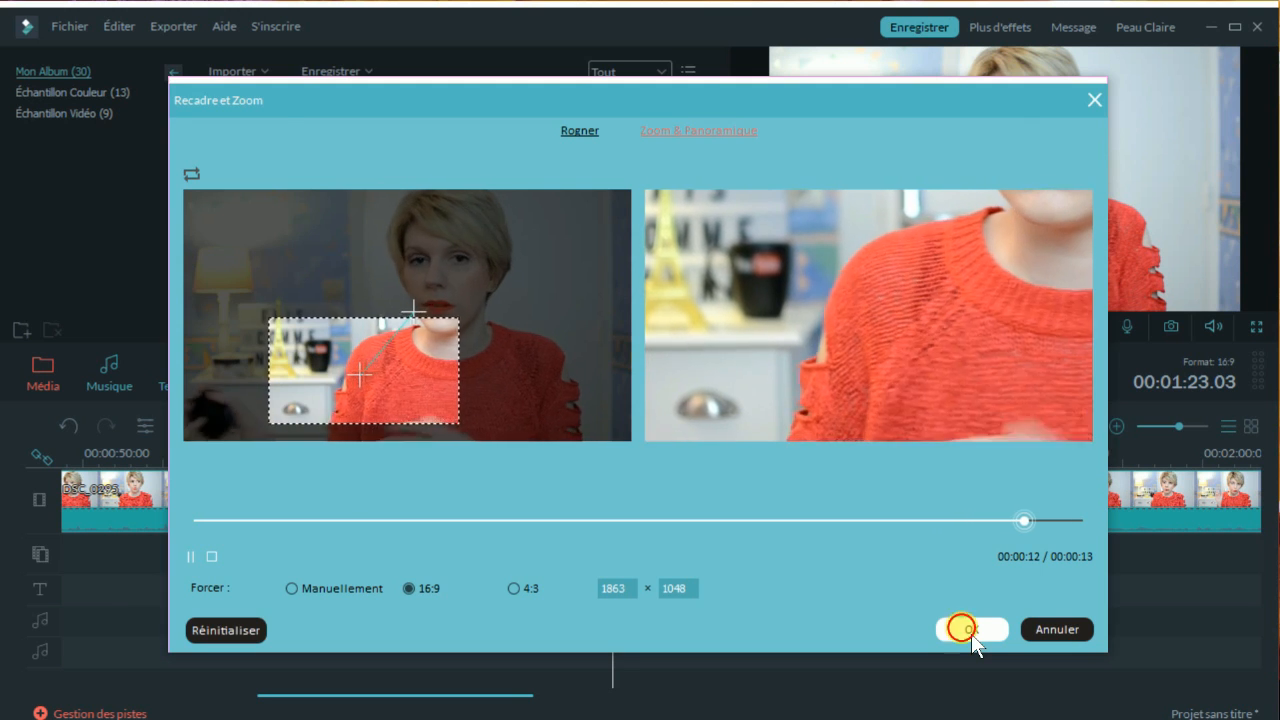
click(971, 630)
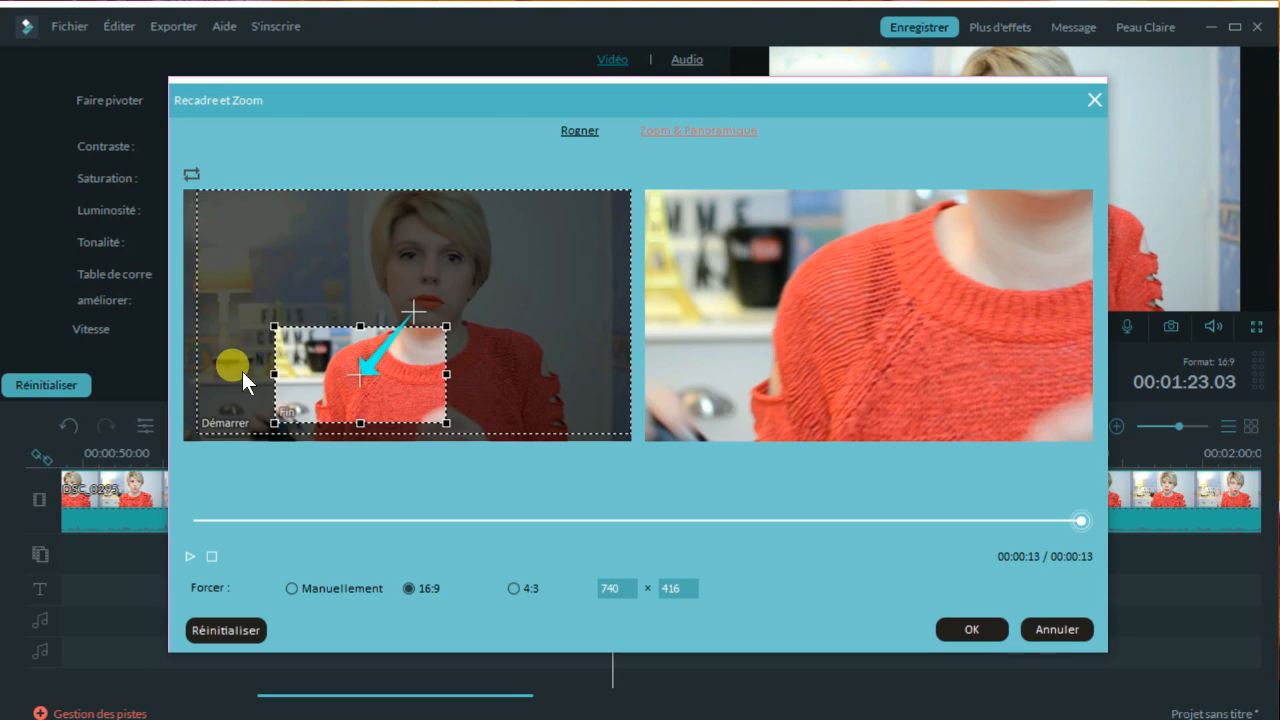
Nudge the Démarrer frame slightly down and resize the Fin frame around the hand and shoulder in the picture's lower left.
click(250, 380)
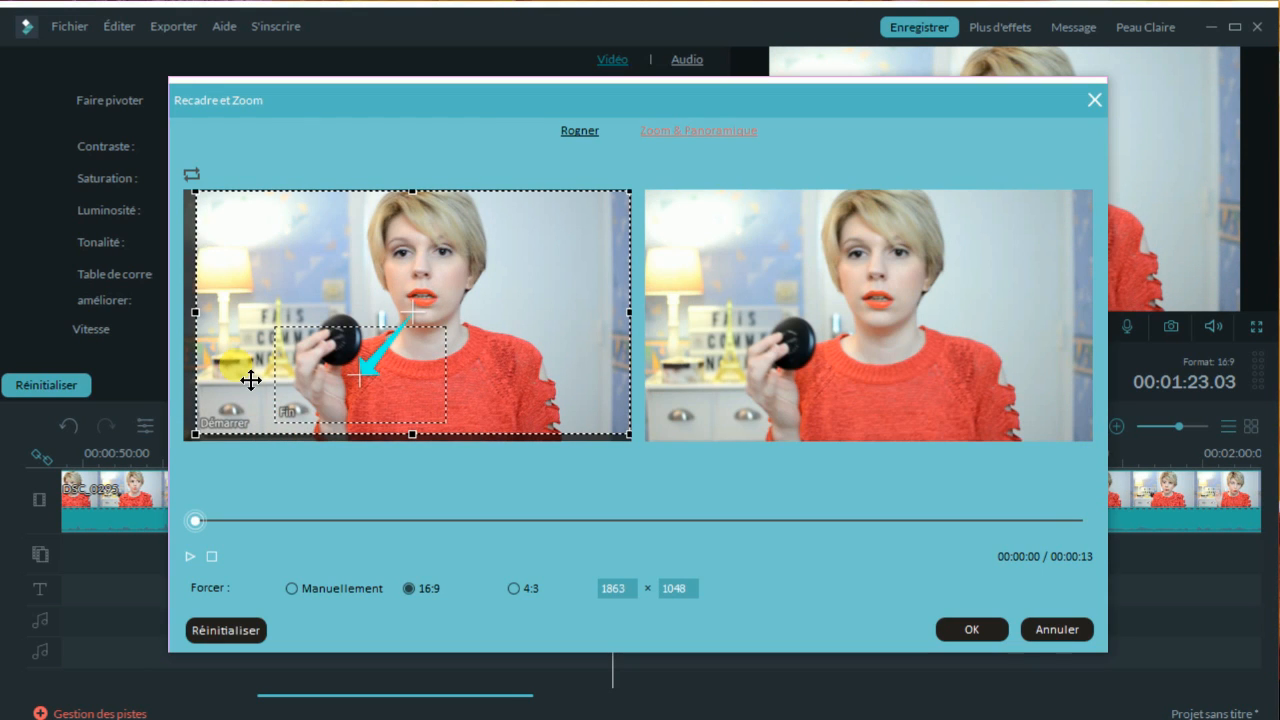
click(423, 377)
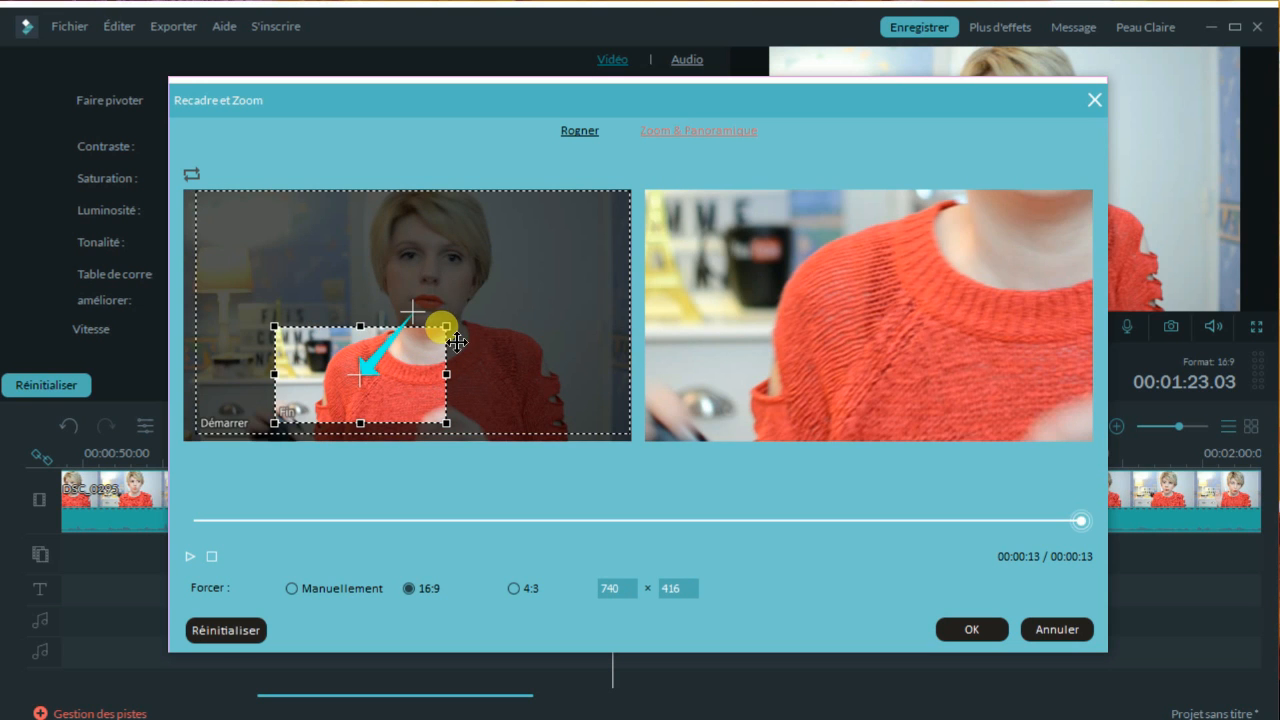
click(456, 342)
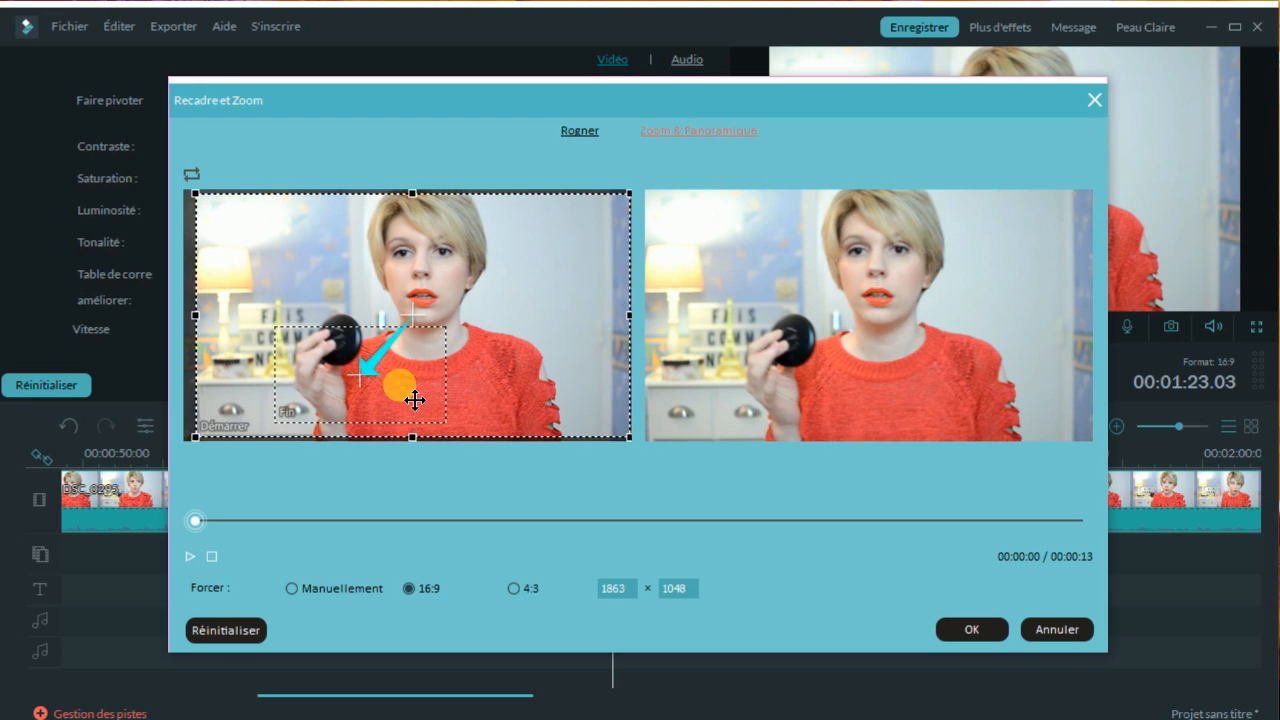
click(423, 385)
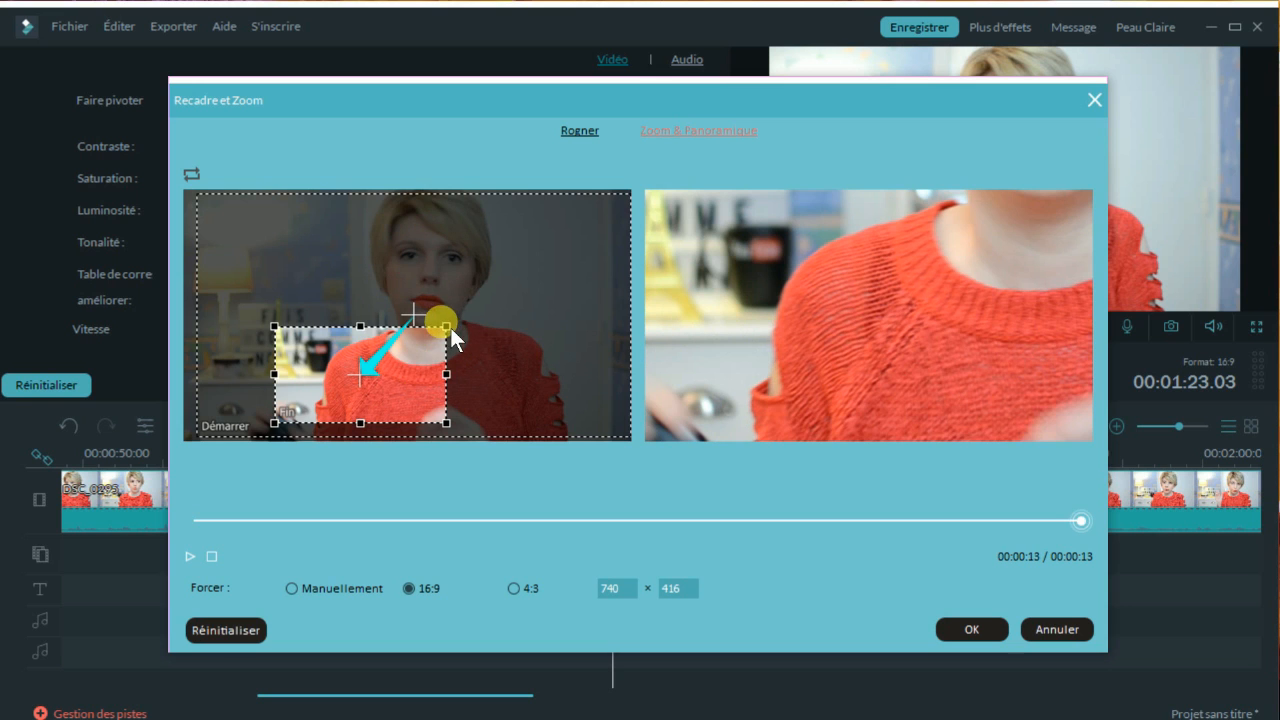
drag(451, 328, 500, 299)
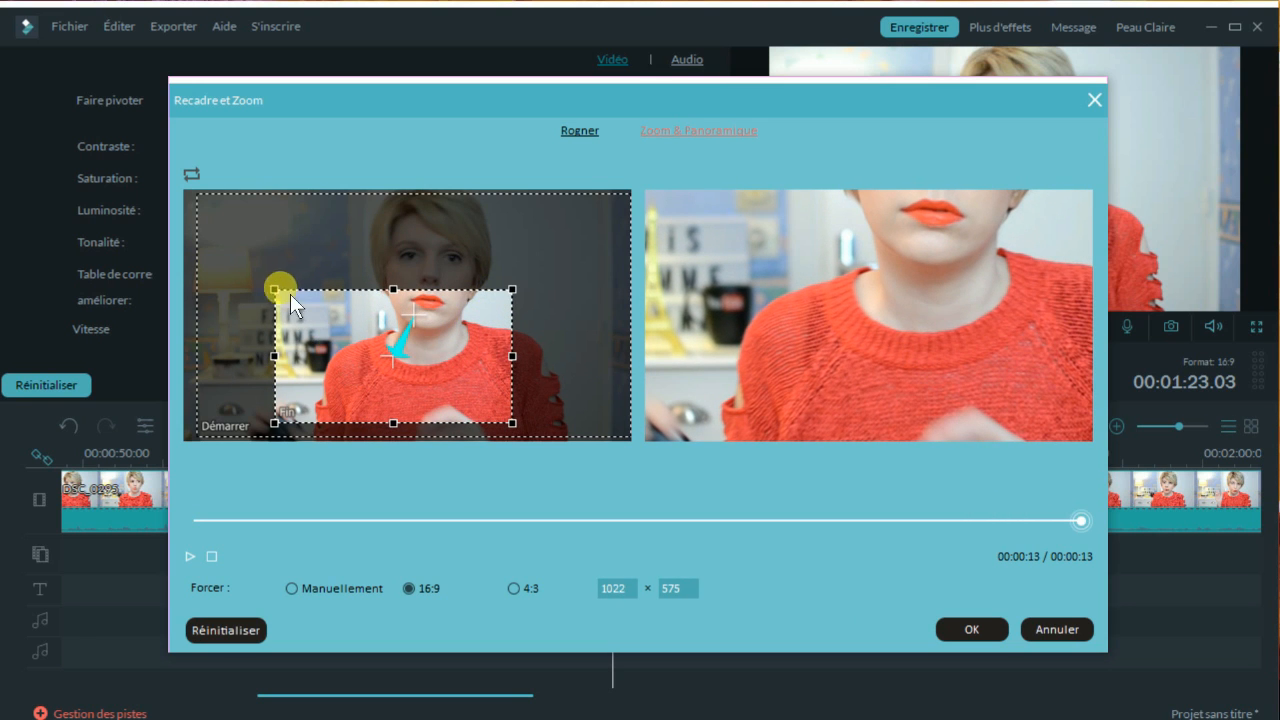
drag(287, 300, 291, 305)
drag(449, 374, 398, 389)
drag(470, 310, 440, 327)
drag(366, 380, 370, 388)
Preview and apply the revised pan and zoom, and play the segment on the timeline to about 00:01:33.
click(201, 560)
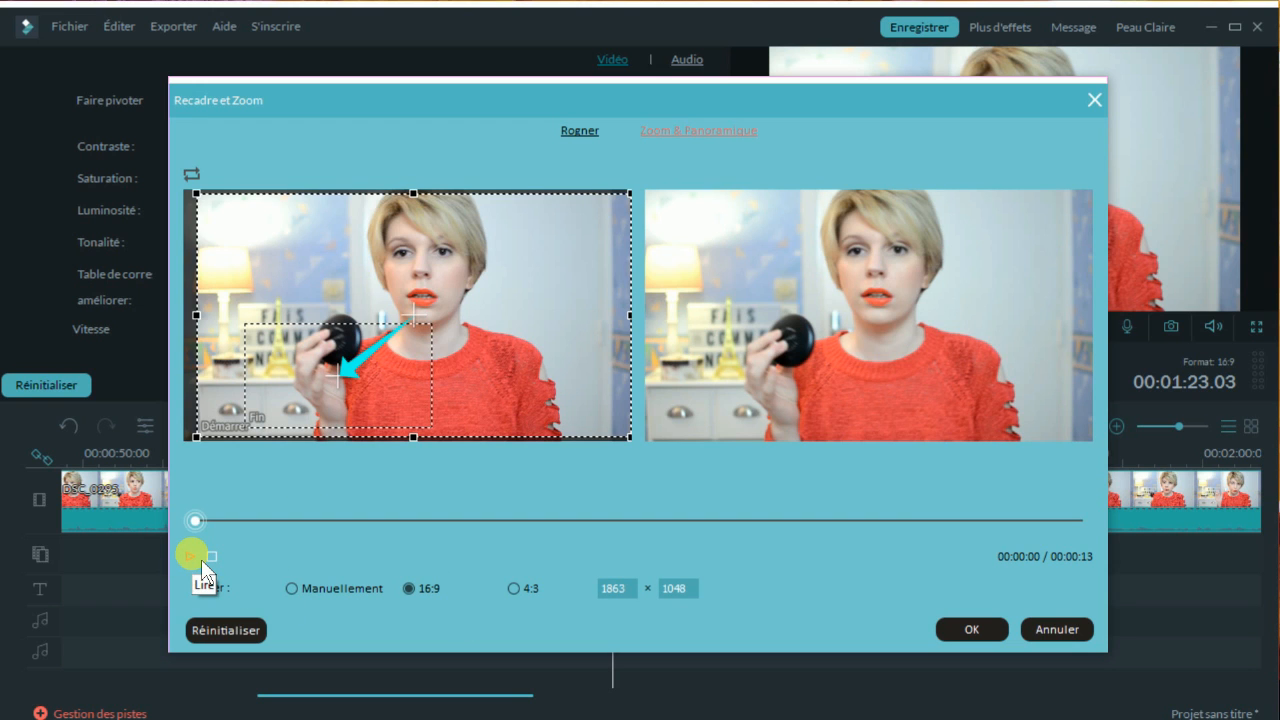
click(201, 559)
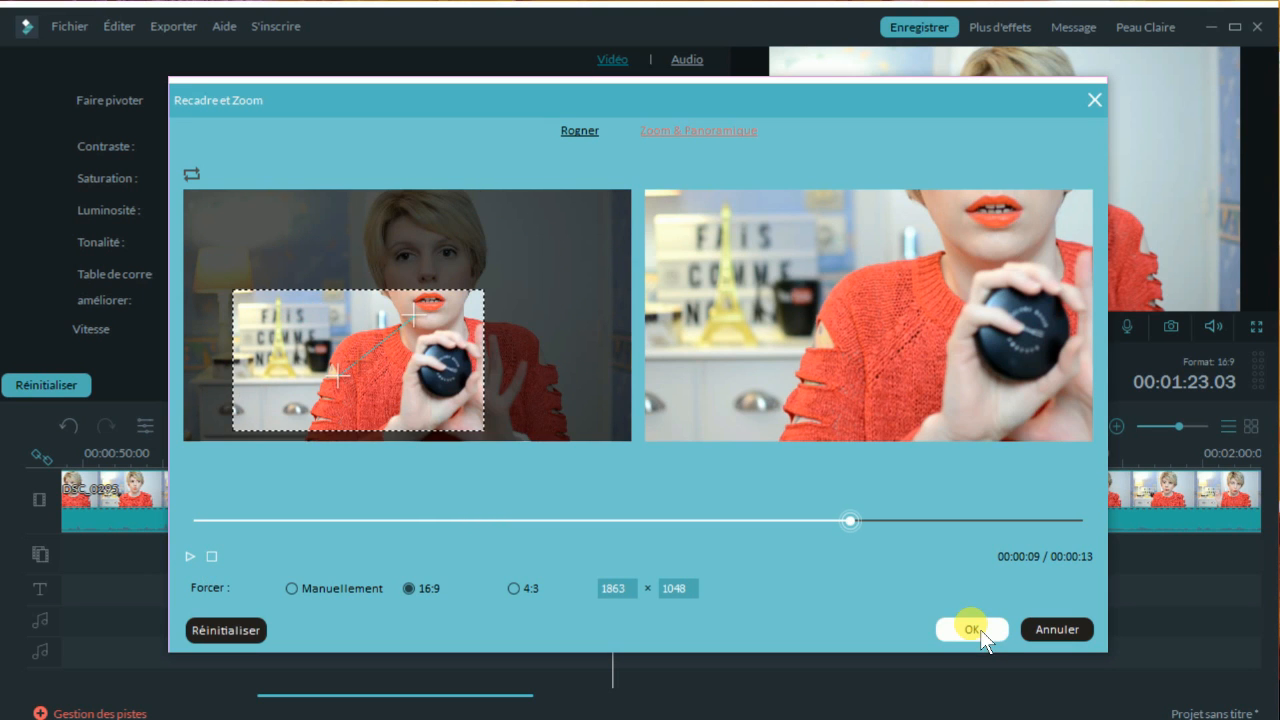
click(972, 629)
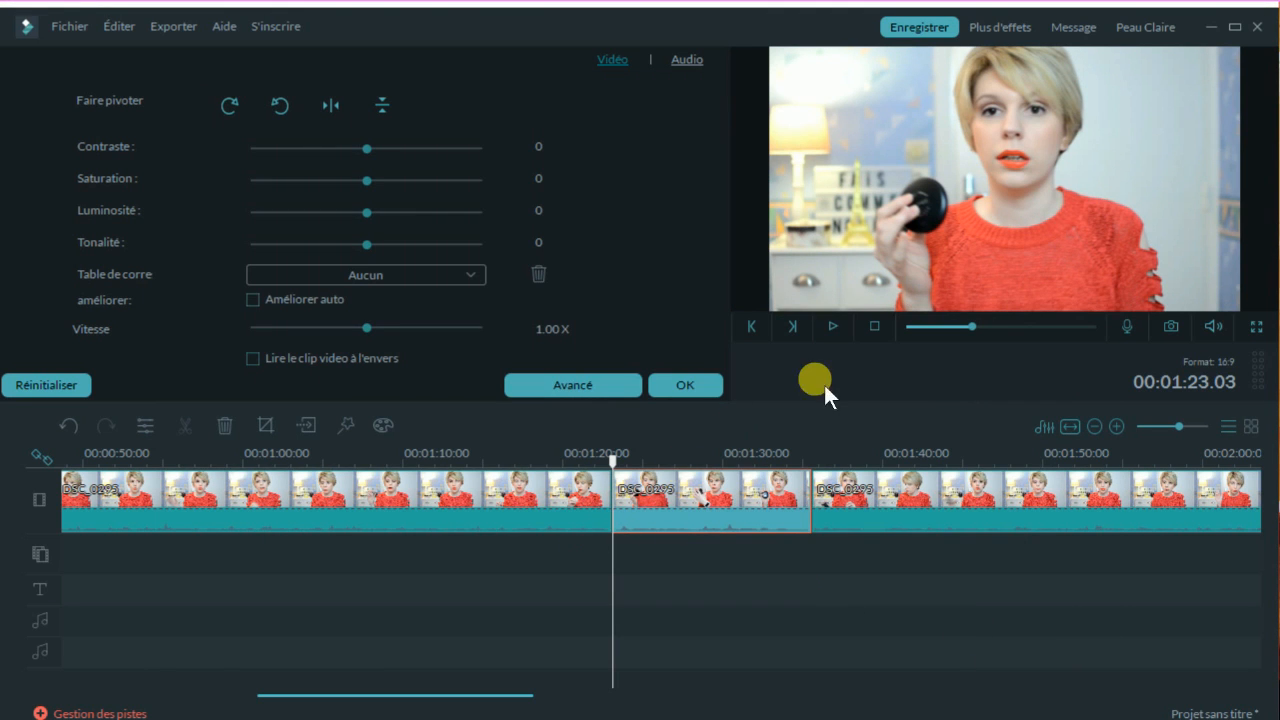
click(840, 325)
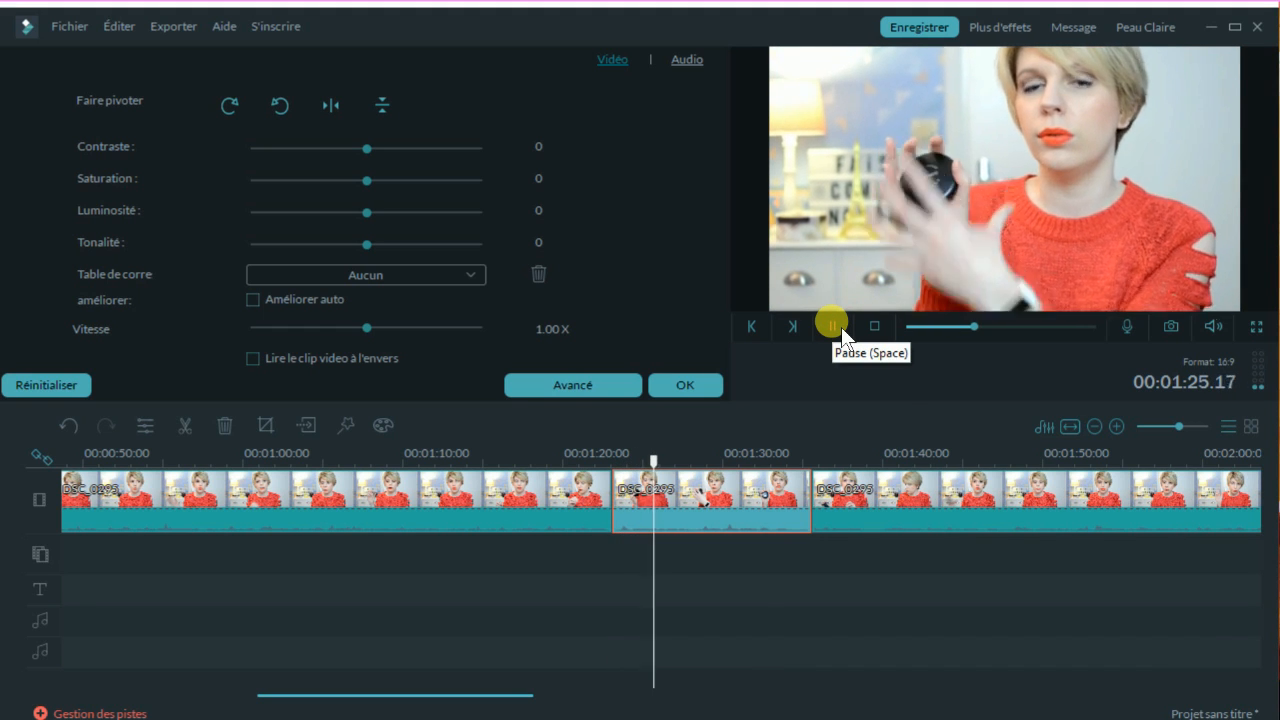
click(1003, 187)
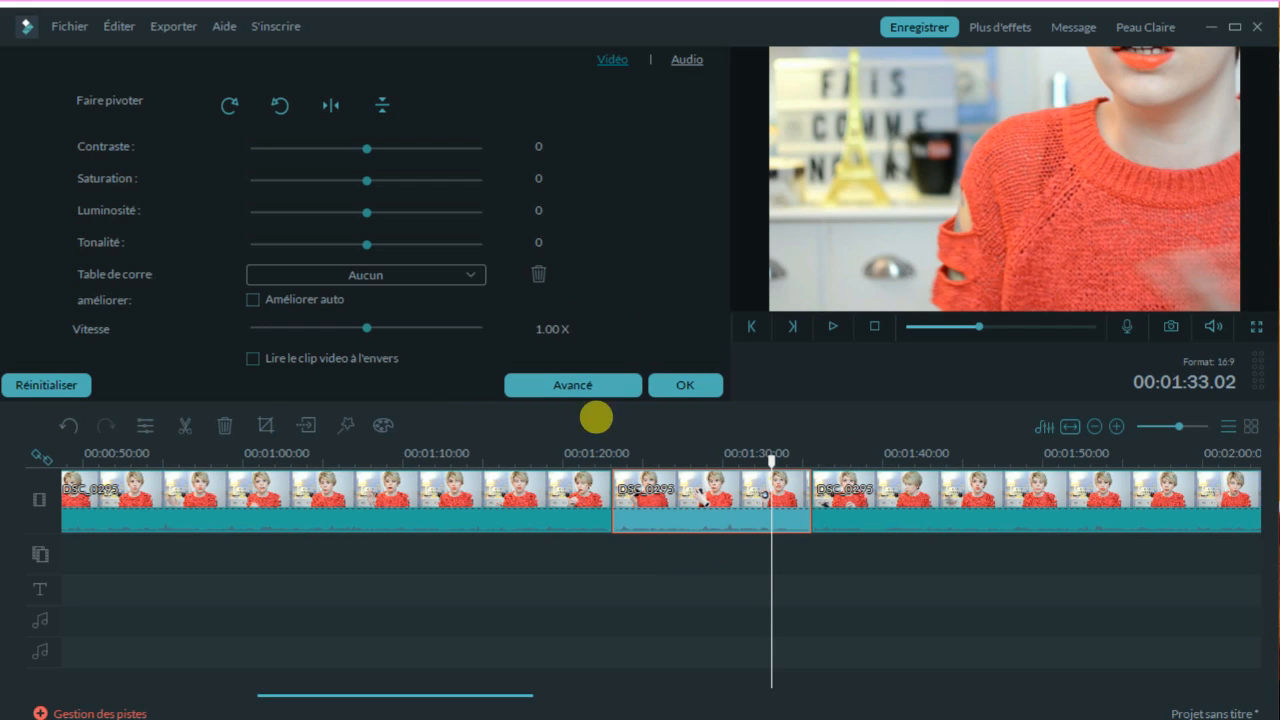
Reopen the segment's pan and zoom settings, set the Fin frame to about 754 × 424 around the held object, and apply.
click(272, 425)
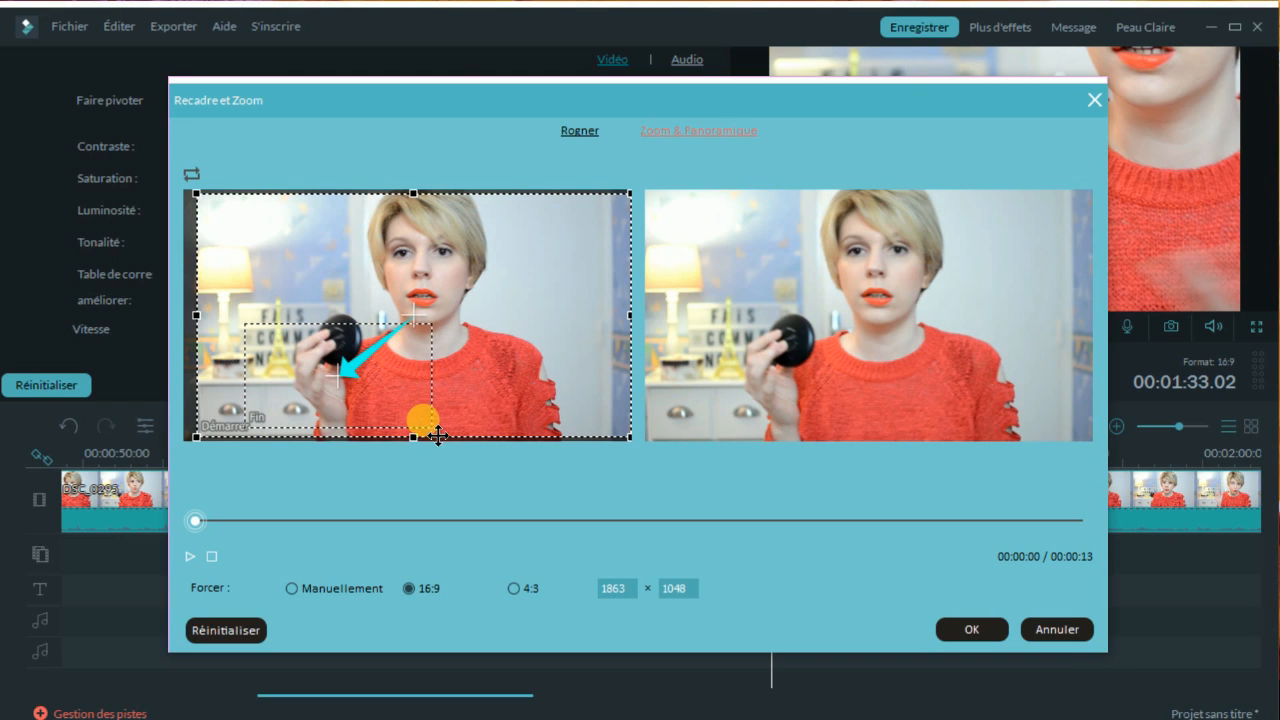
drag(441, 436, 480, 432)
drag(401, 396, 424, 408)
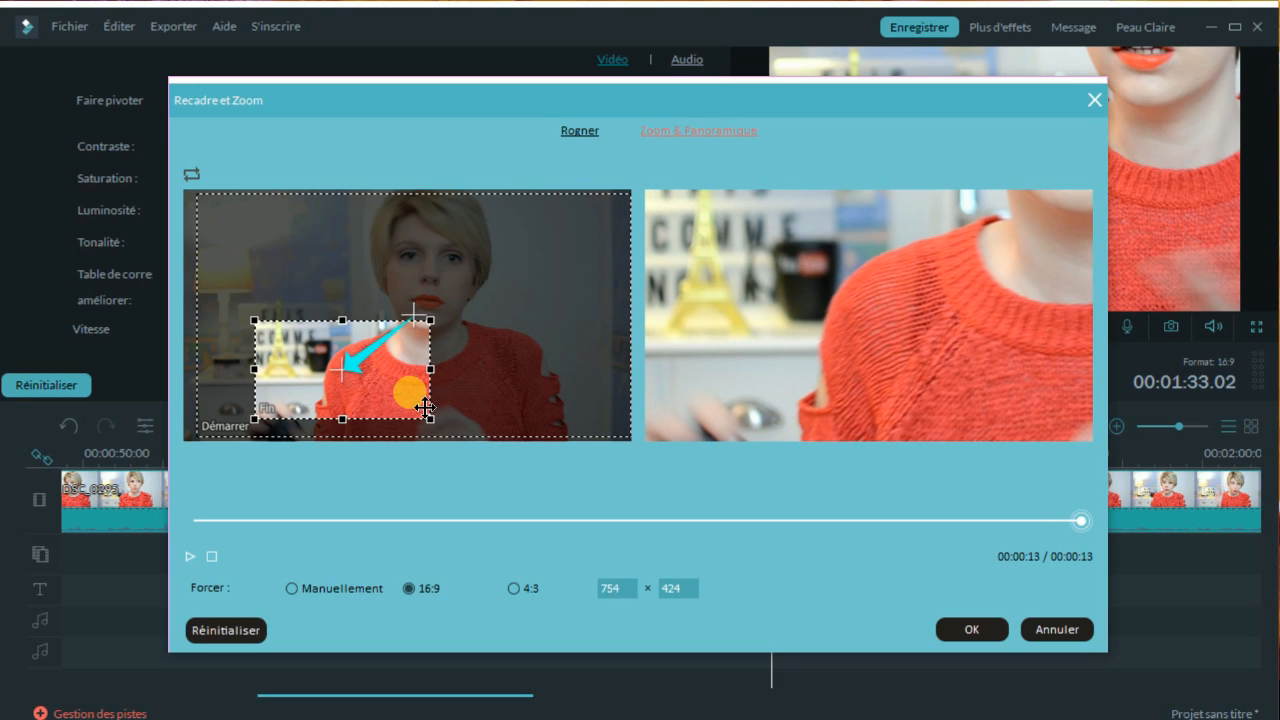
drag(1091, 517, 804, 525)
click(420, 334)
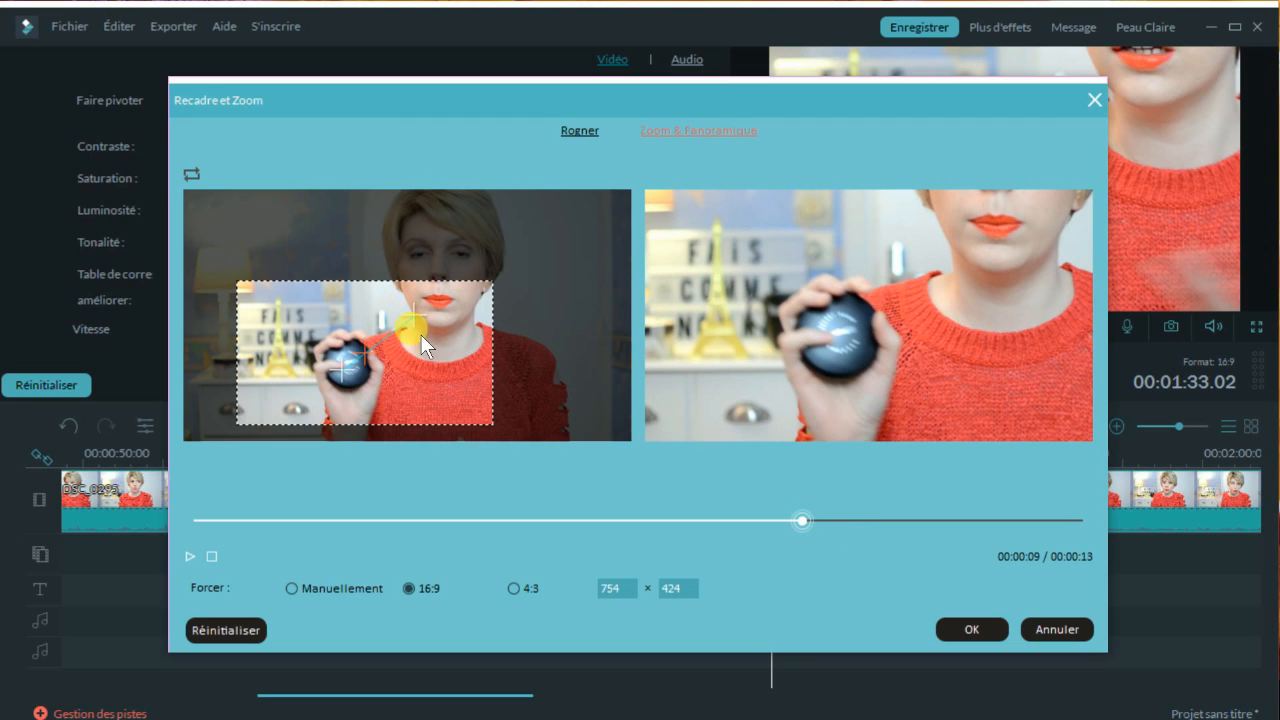
click(985, 631)
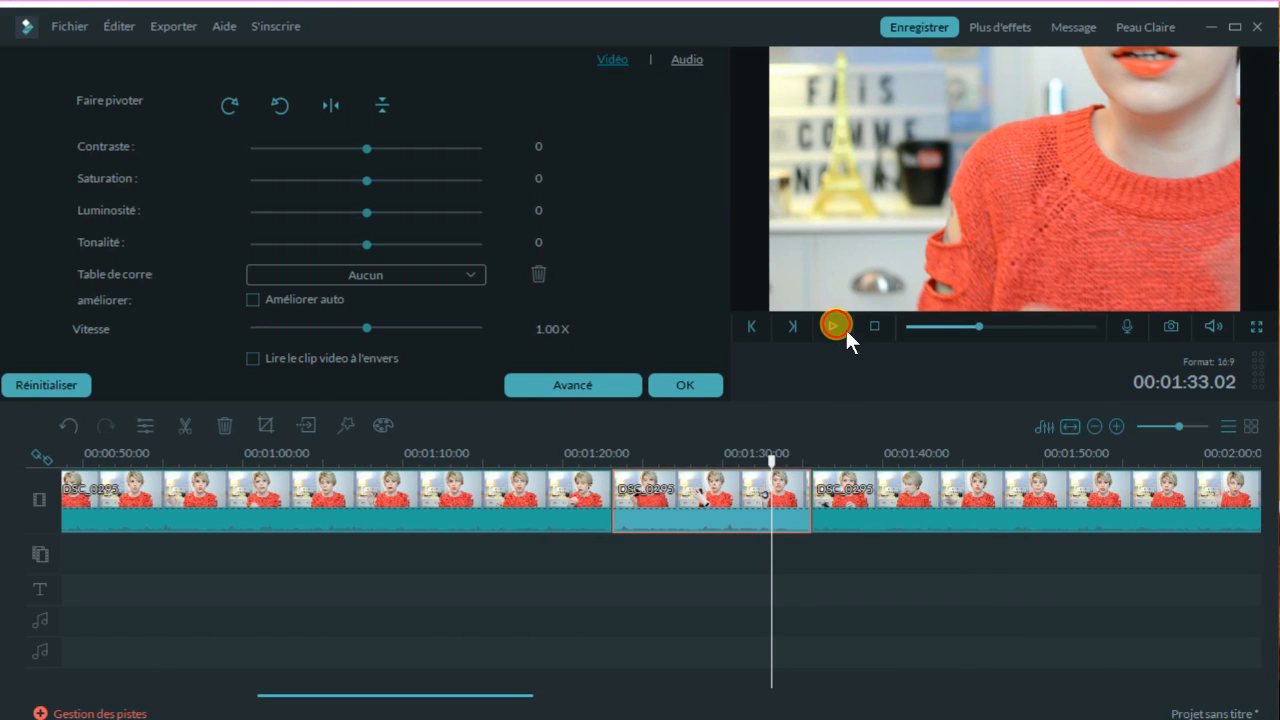
Split the zoomed segment at 00:01:33.19, after the object has been shown.
click(795, 528)
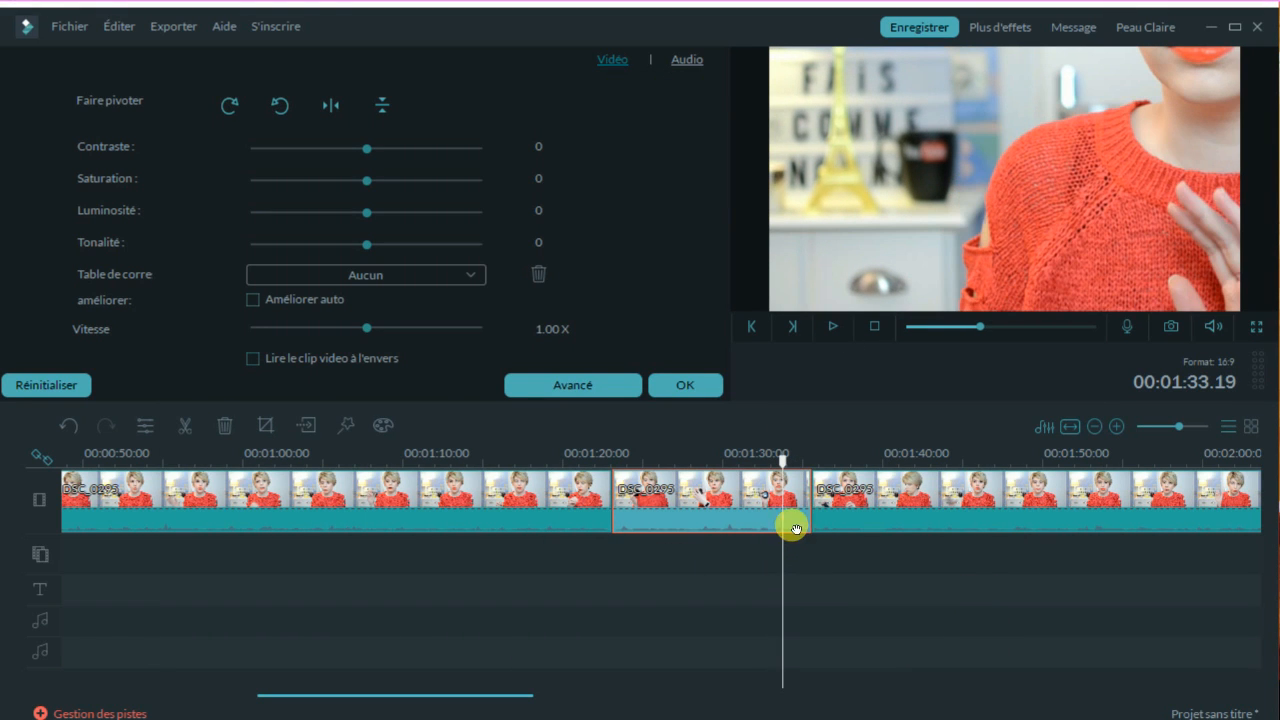
click(186, 426)
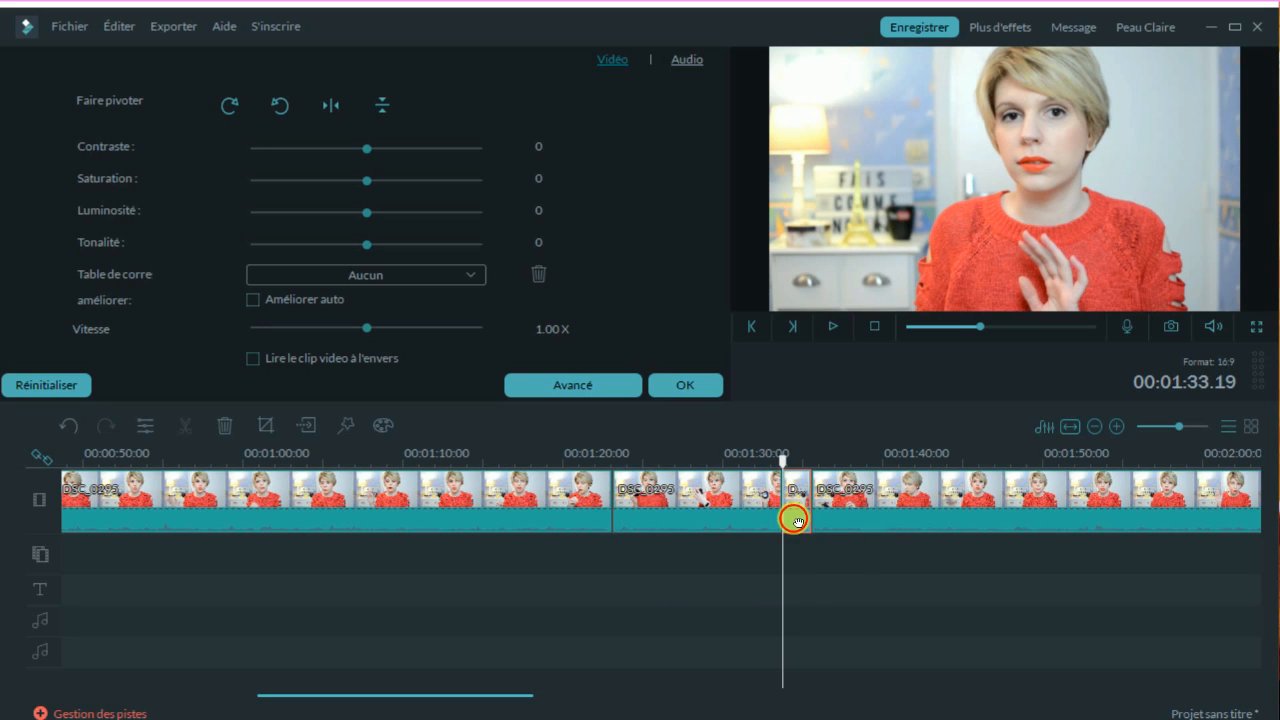
Switch the short split-off piece from Zoom & Panoramique to the Rogner crop, apply it and play the sequence to check.
click(263, 426)
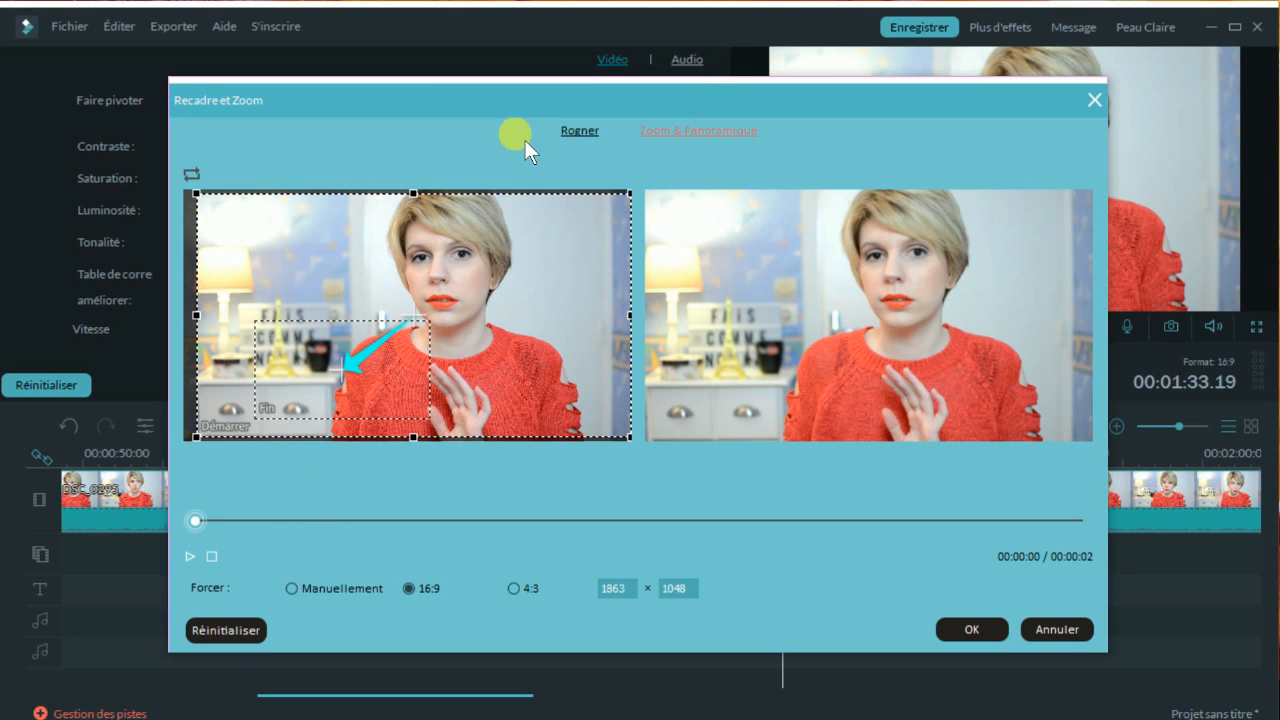
click(586, 131)
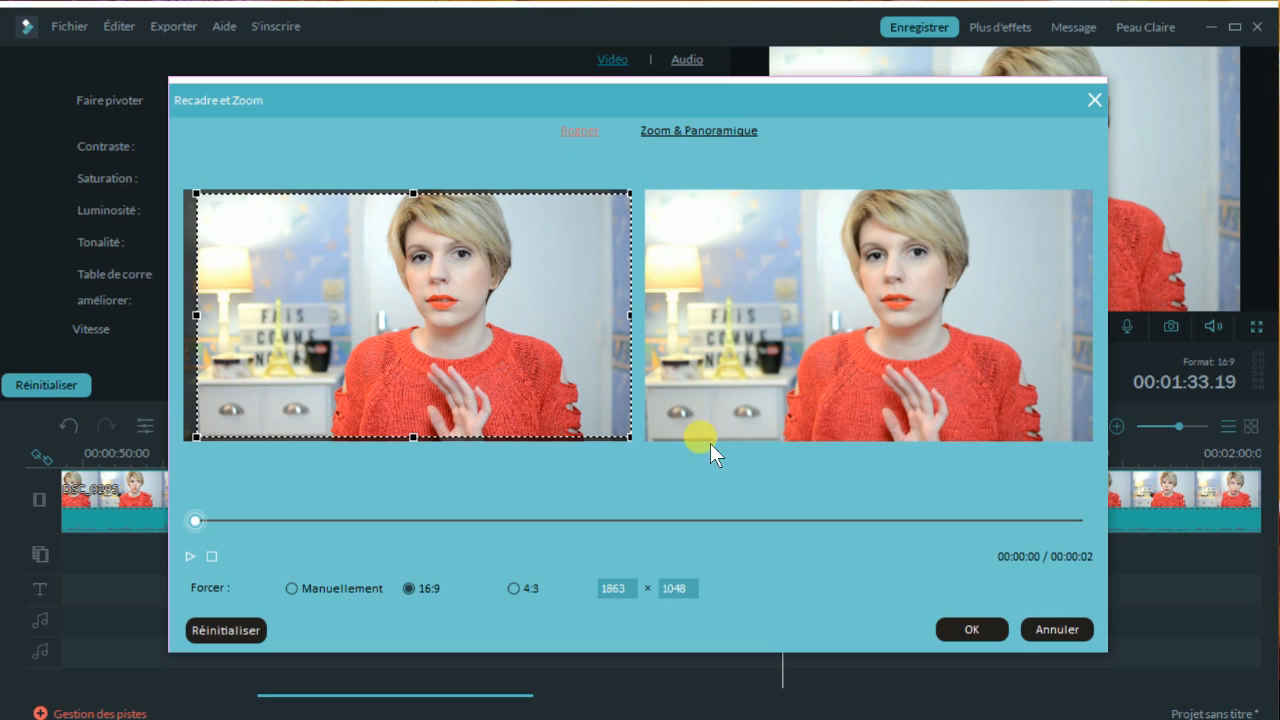
click(978, 635)
click(833, 328)
click(832, 326)
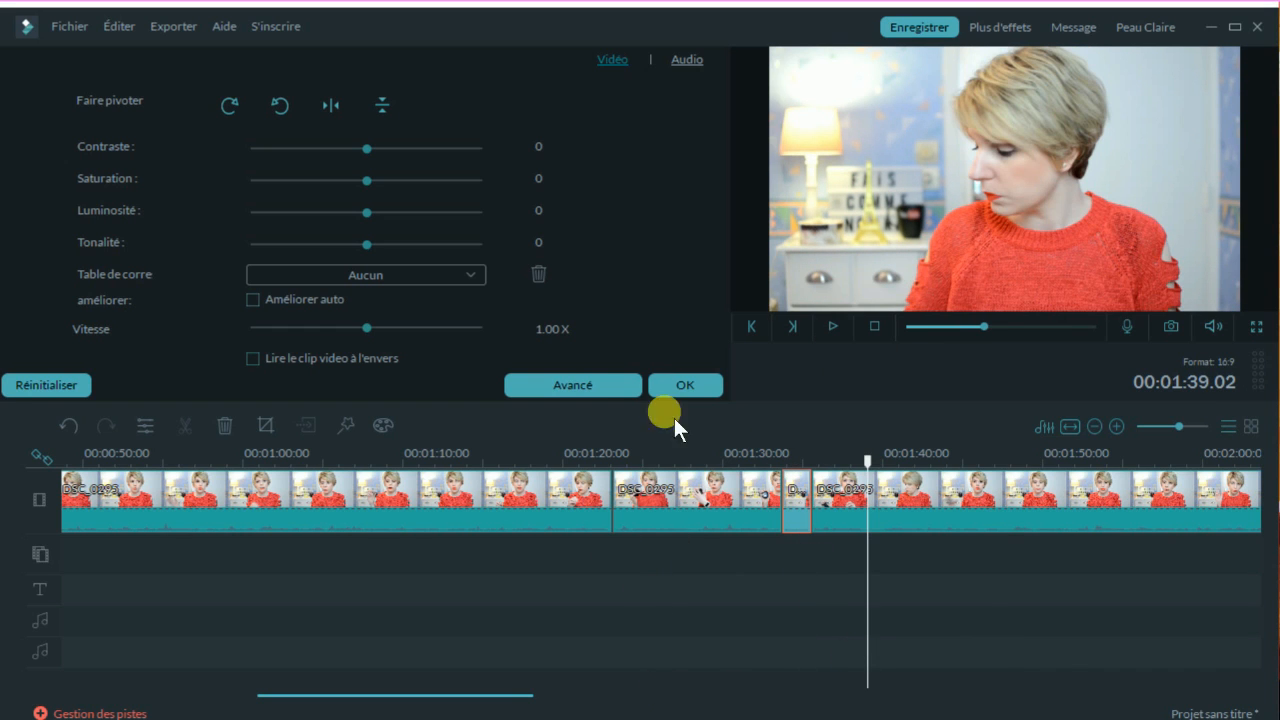
Reopen the zoomed segment's pan and zoom settings, enlarge the Démarrer frame to the full 1920 × 1080 image, and apply.
drag(278, 708, 206, 704)
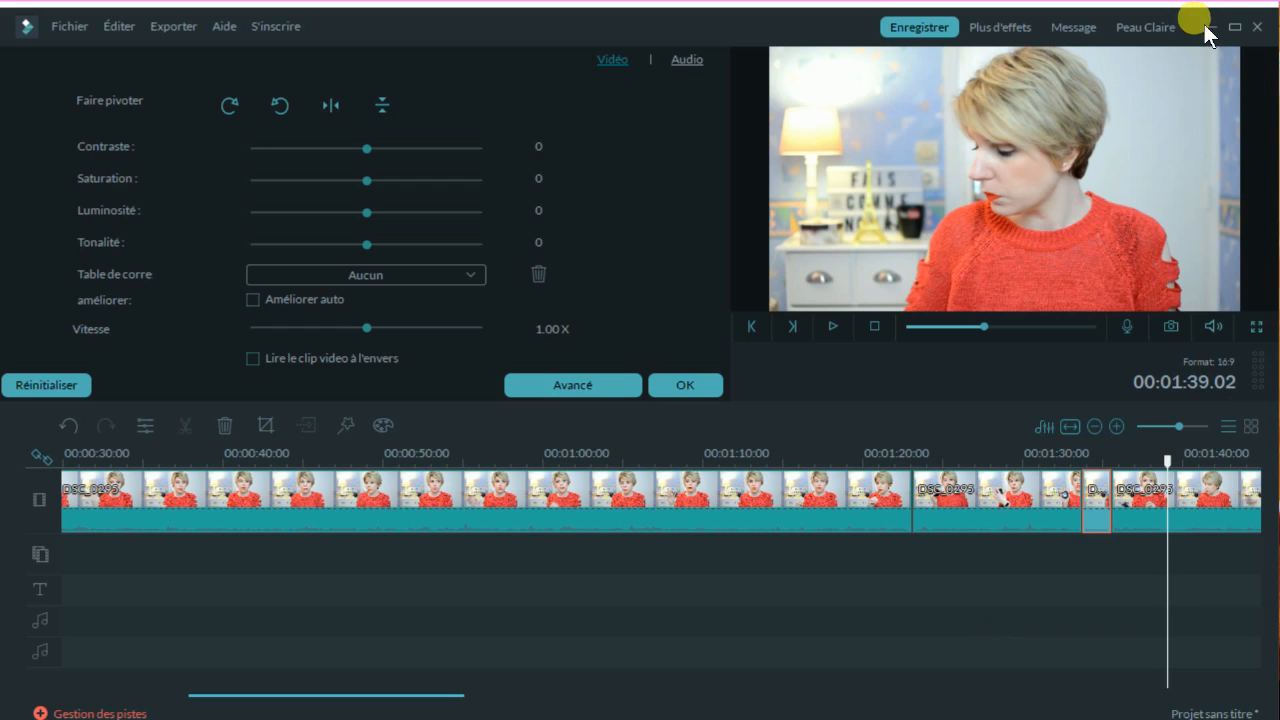
click(995, 499)
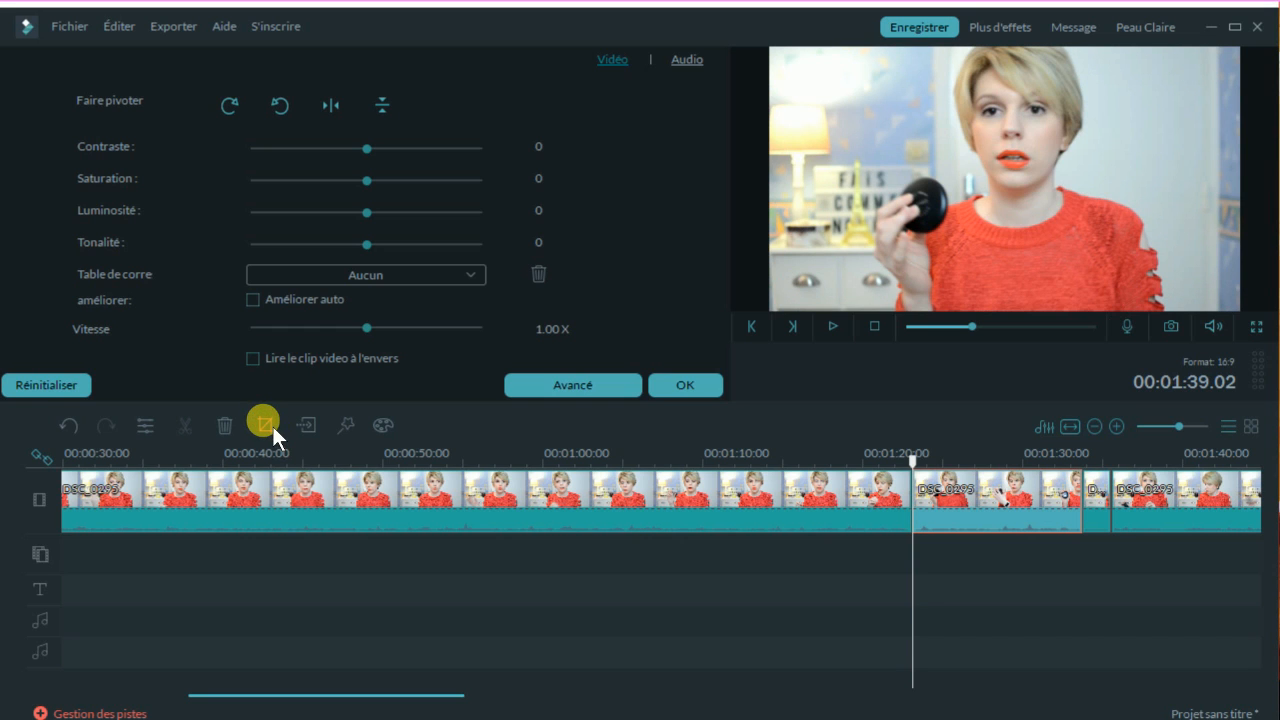
click(264, 424)
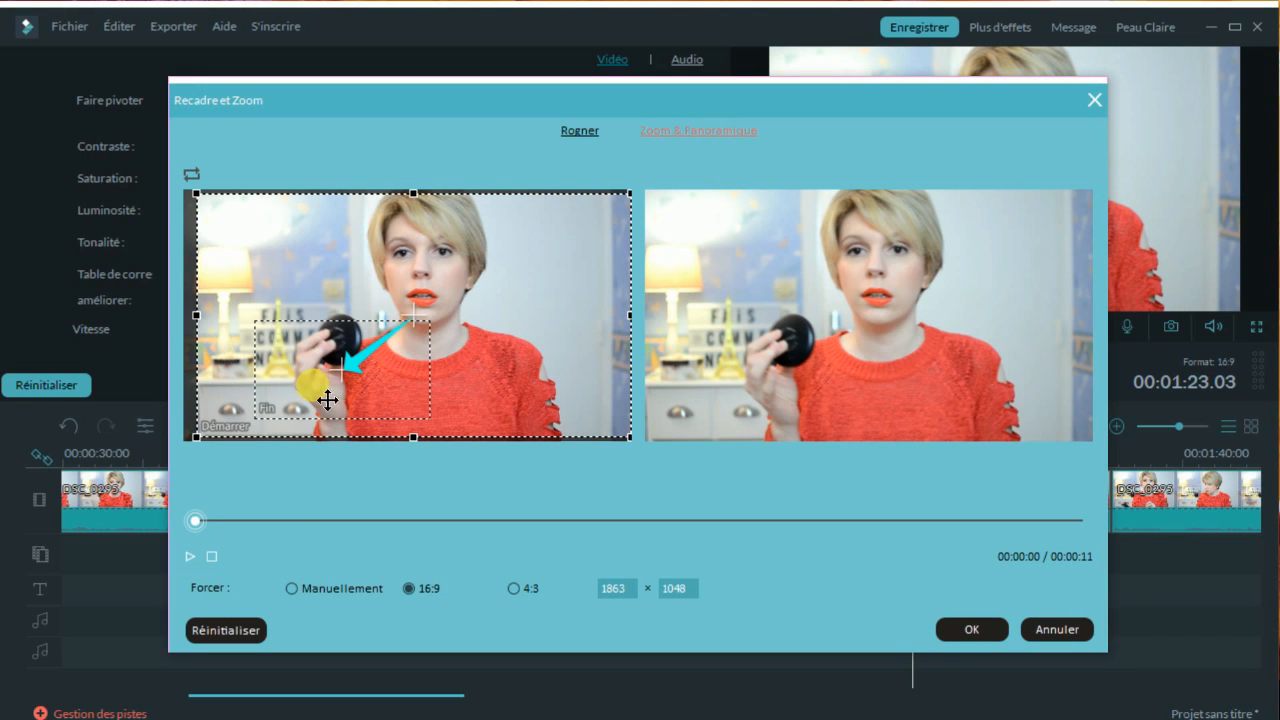
drag(350, 372, 428, 348)
click(598, 353)
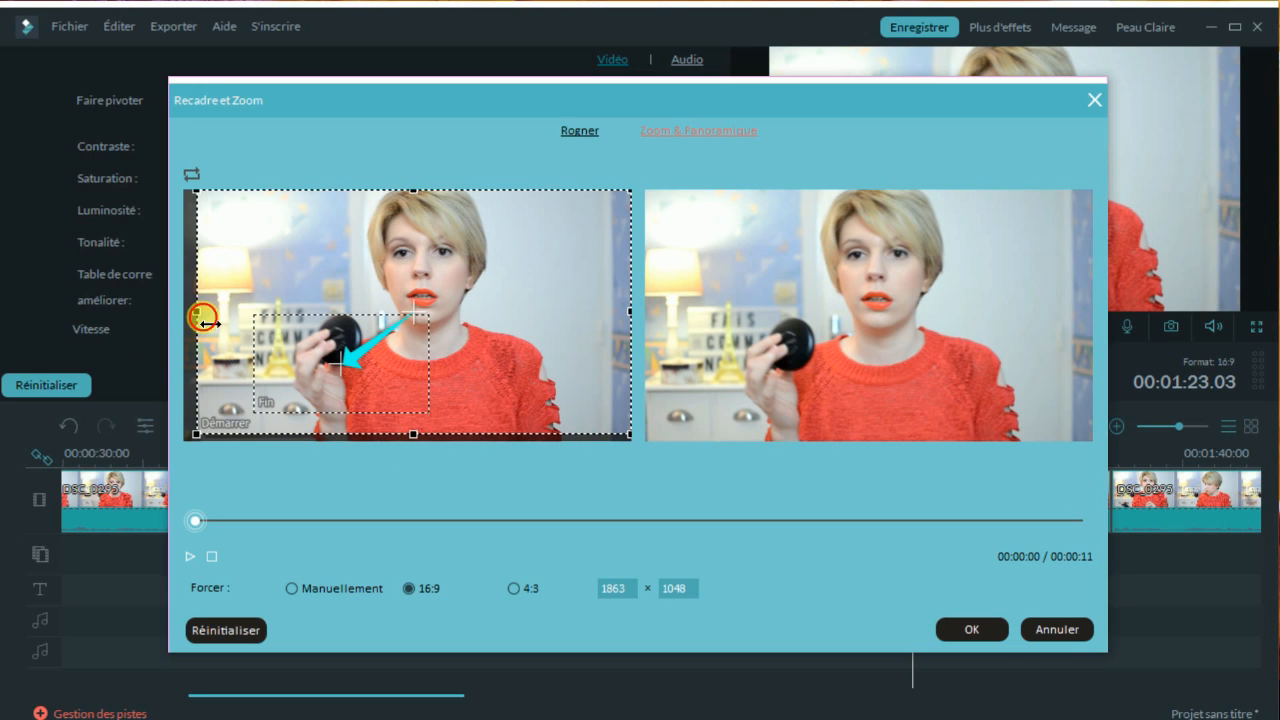
drag(204, 322, 189, 320)
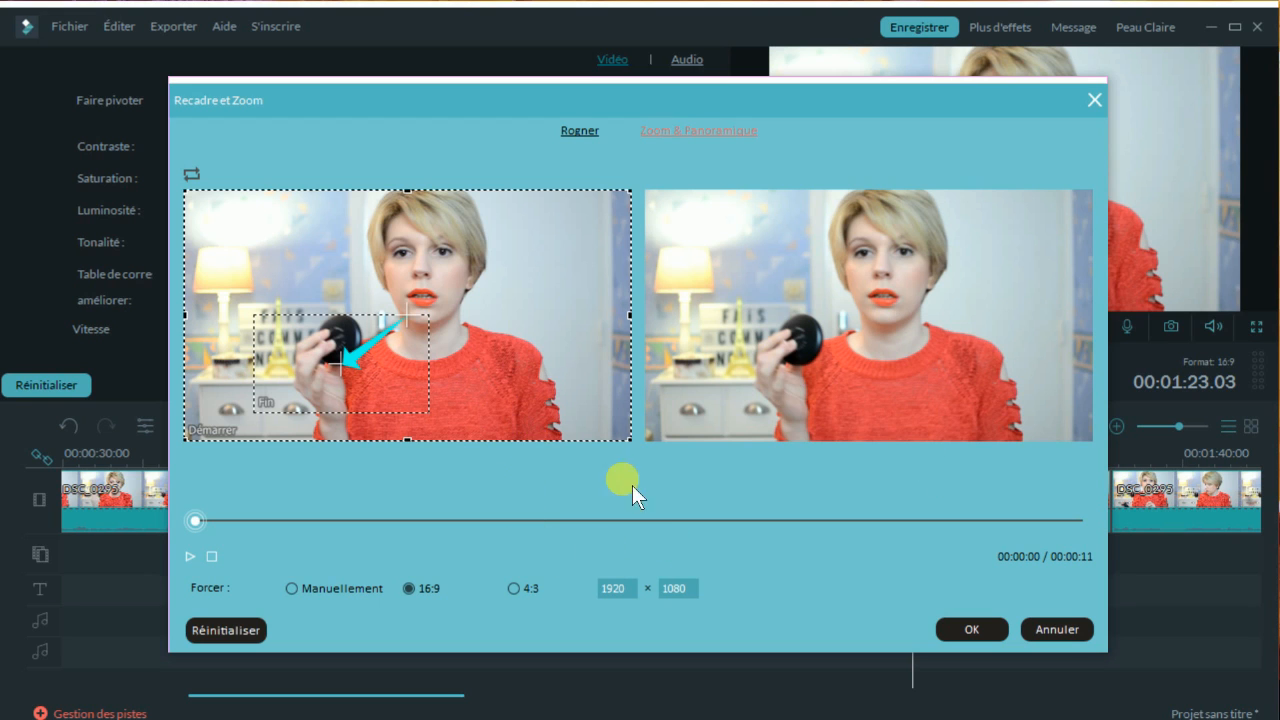
click(969, 634)
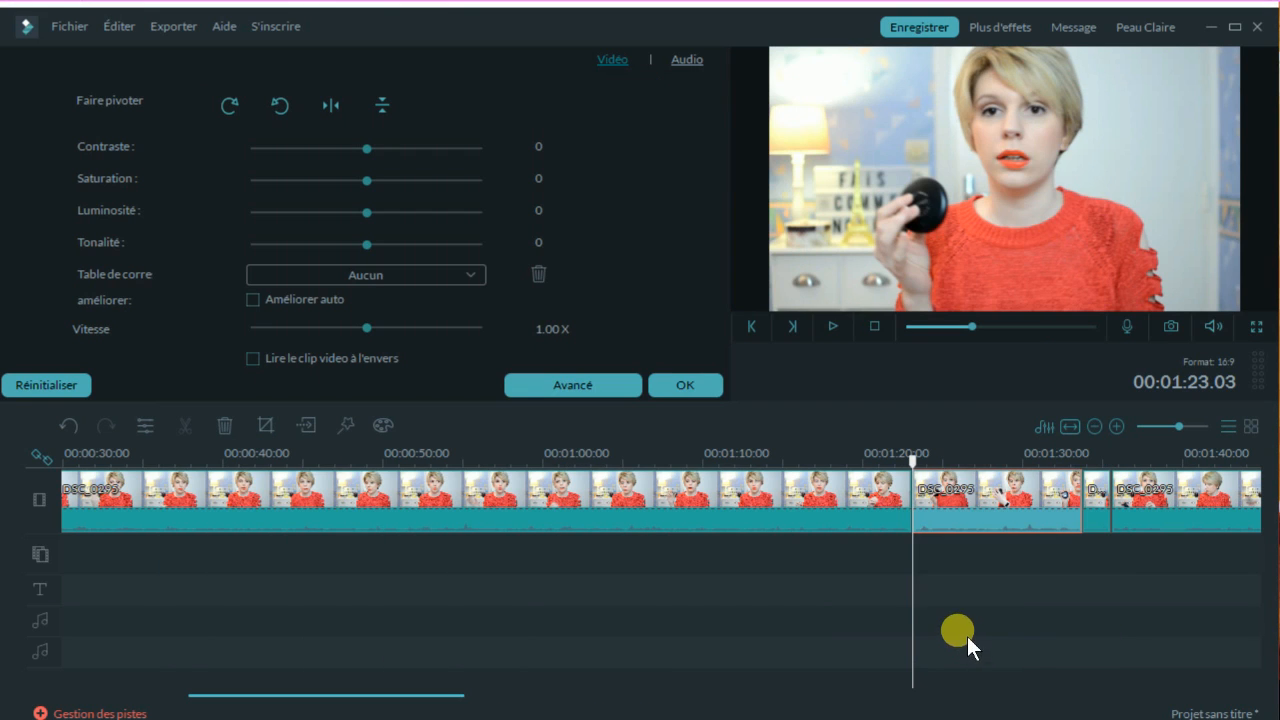
Play the zoomed segment from its start and pause at about 00:01:29 to check the zoom.
click(840, 330)
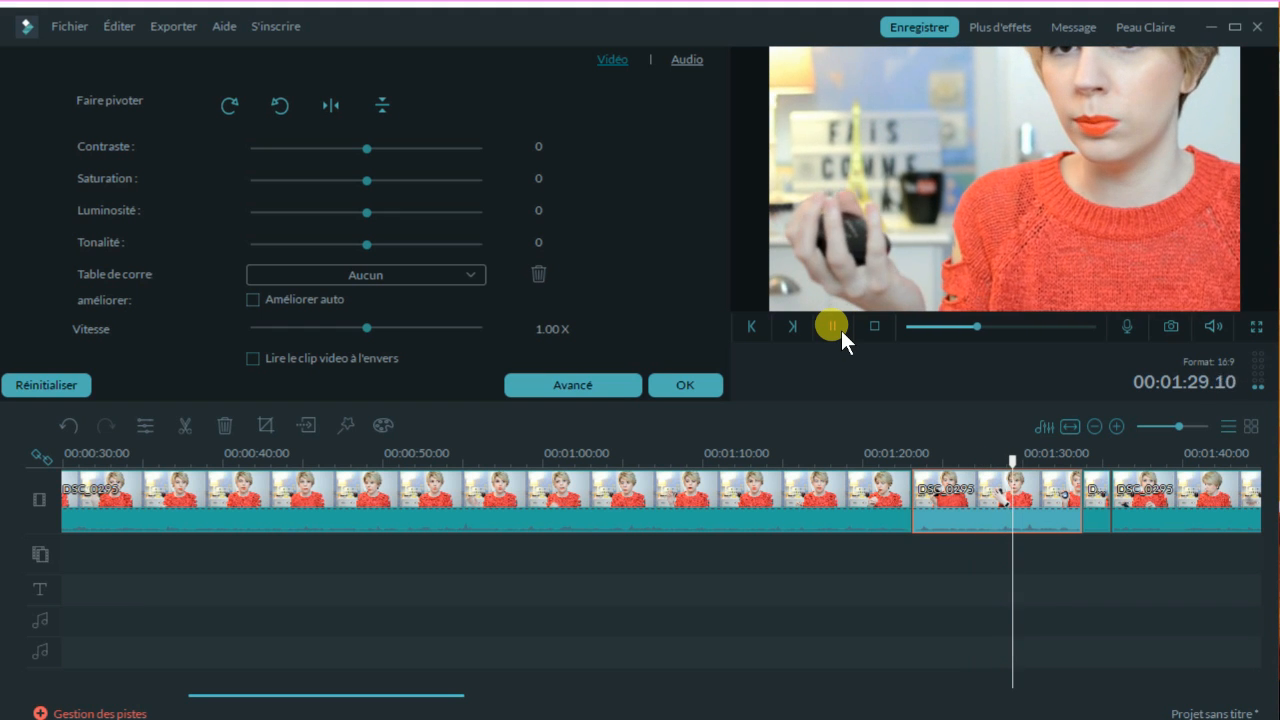
click(832, 326)
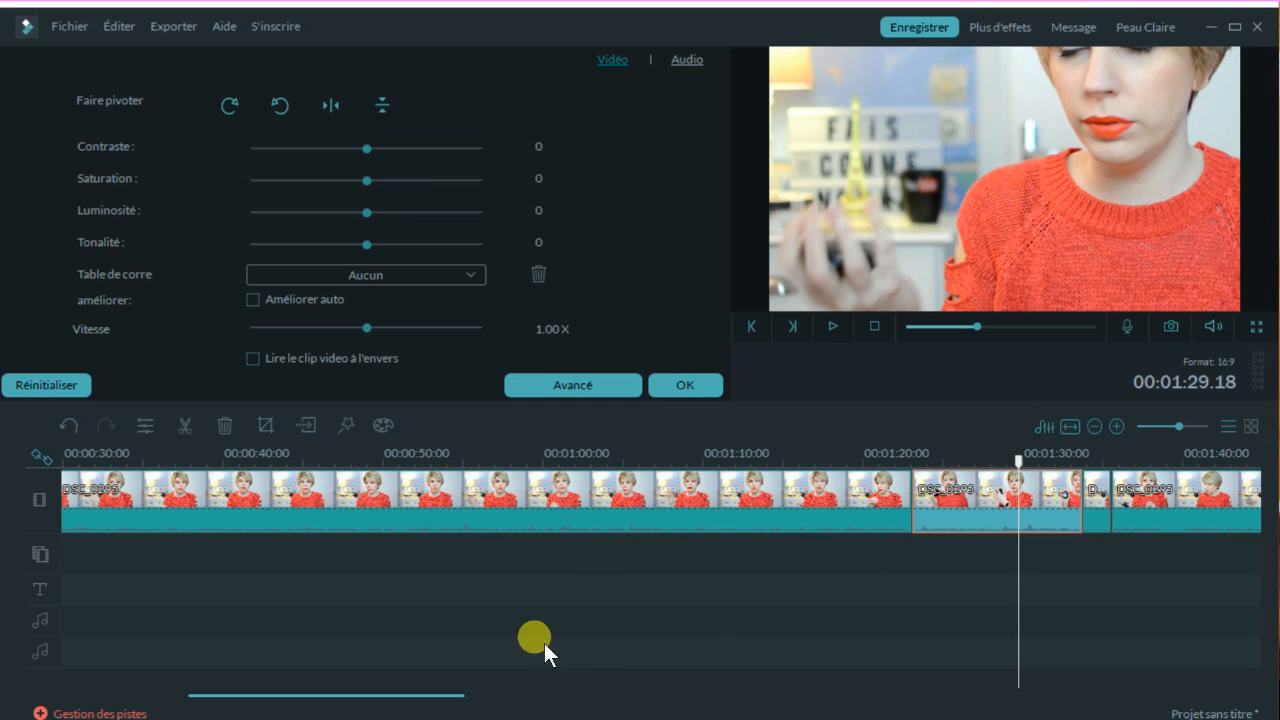
drag(465, 707, 565, 712)
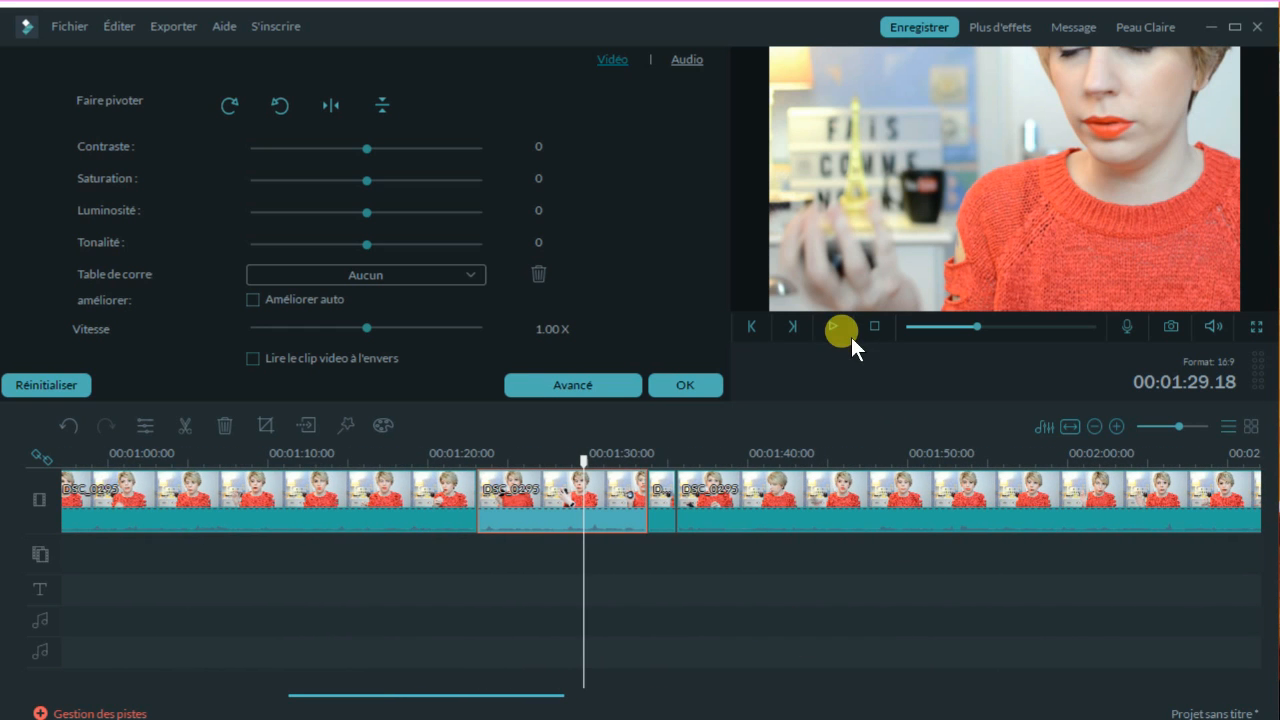